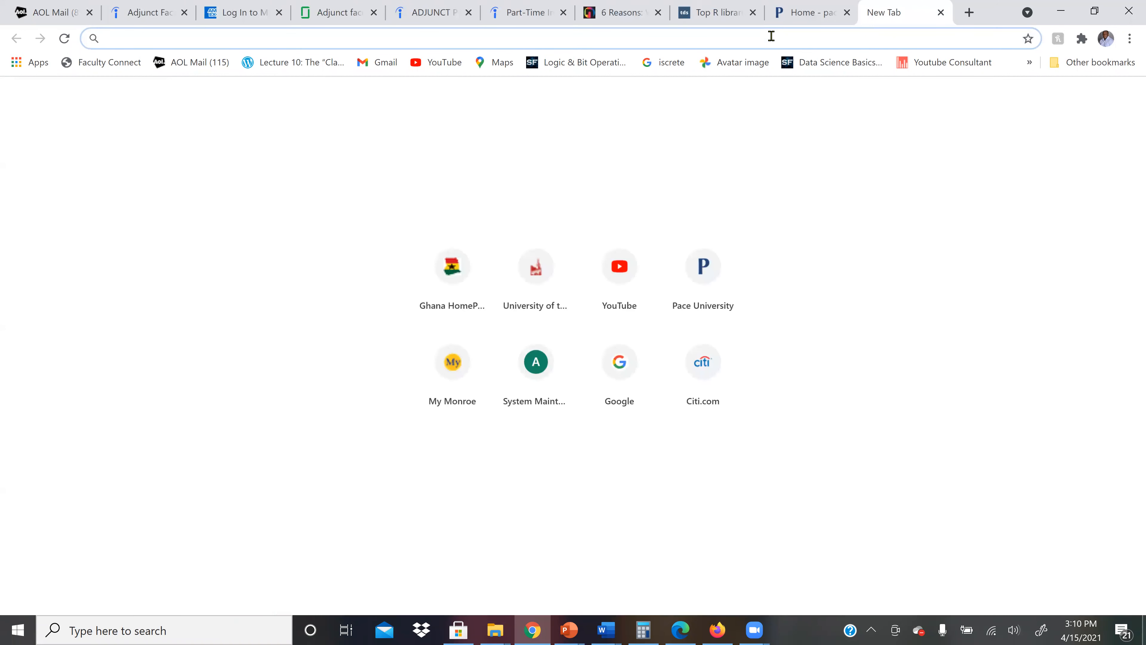
# Step: Go to google.com and search for "rstudio download"
pyautogui.write('goog')
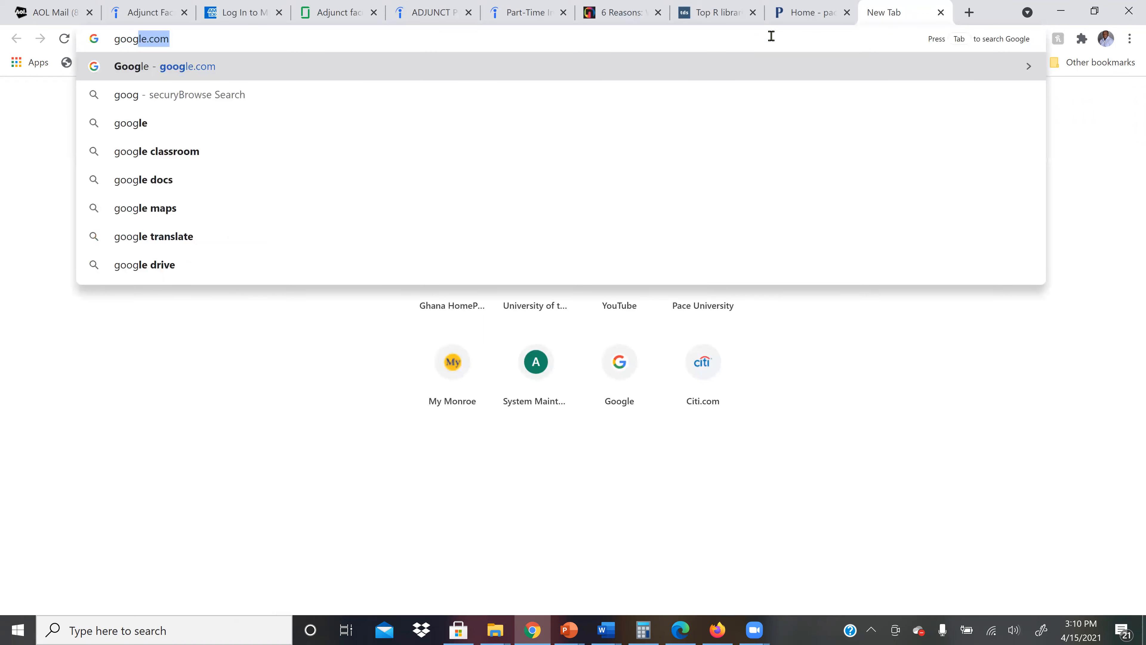
pyautogui.write('le.co')
pyautogui.press('Return')
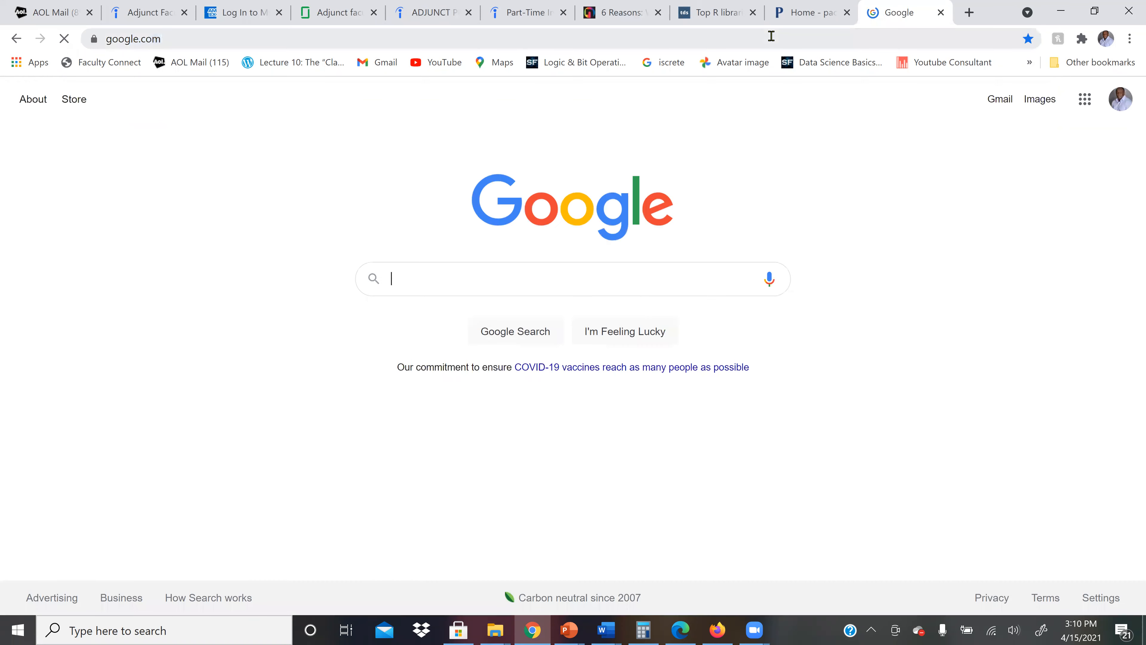
pyautogui.write('R')
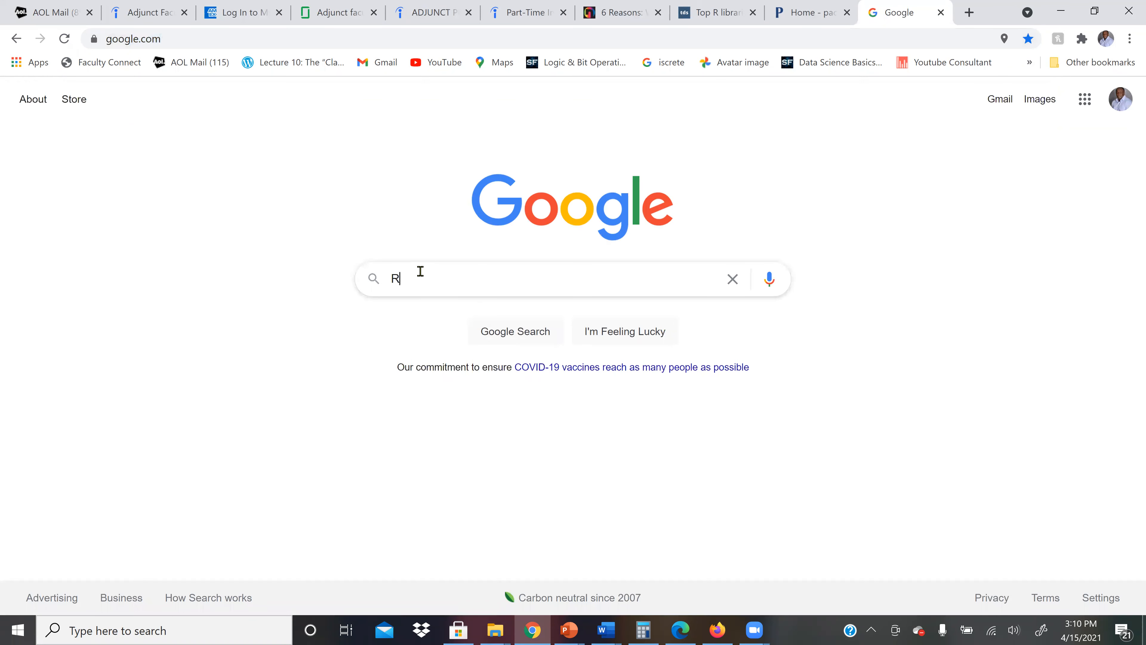
pyautogui.write('studion')
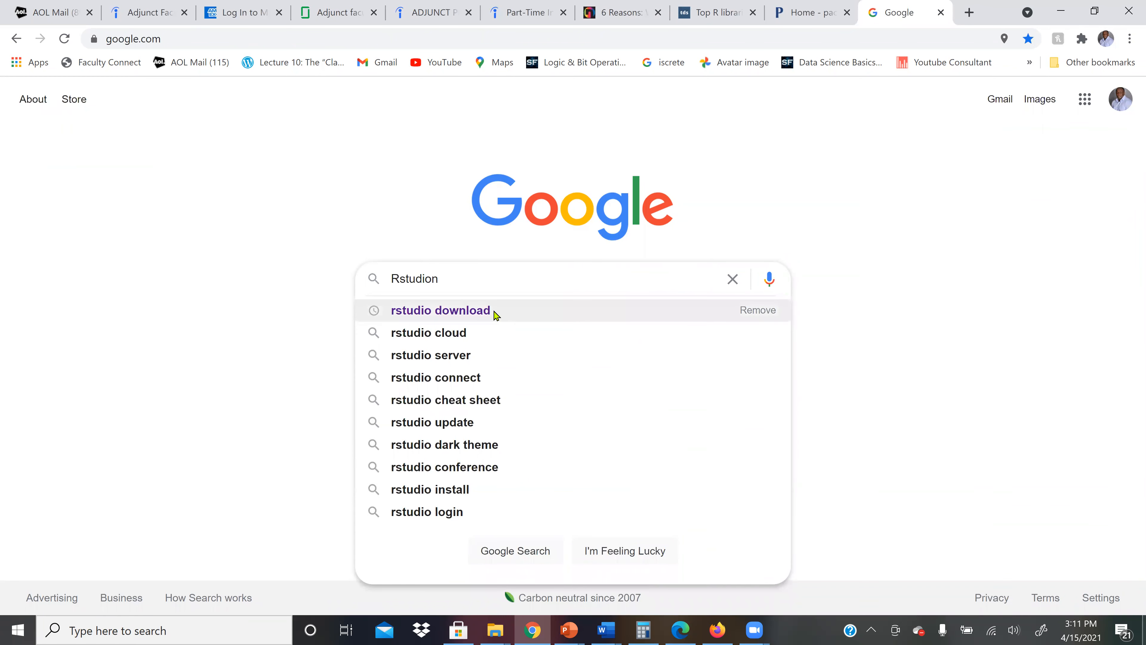
pyautogui.click(451, 310)
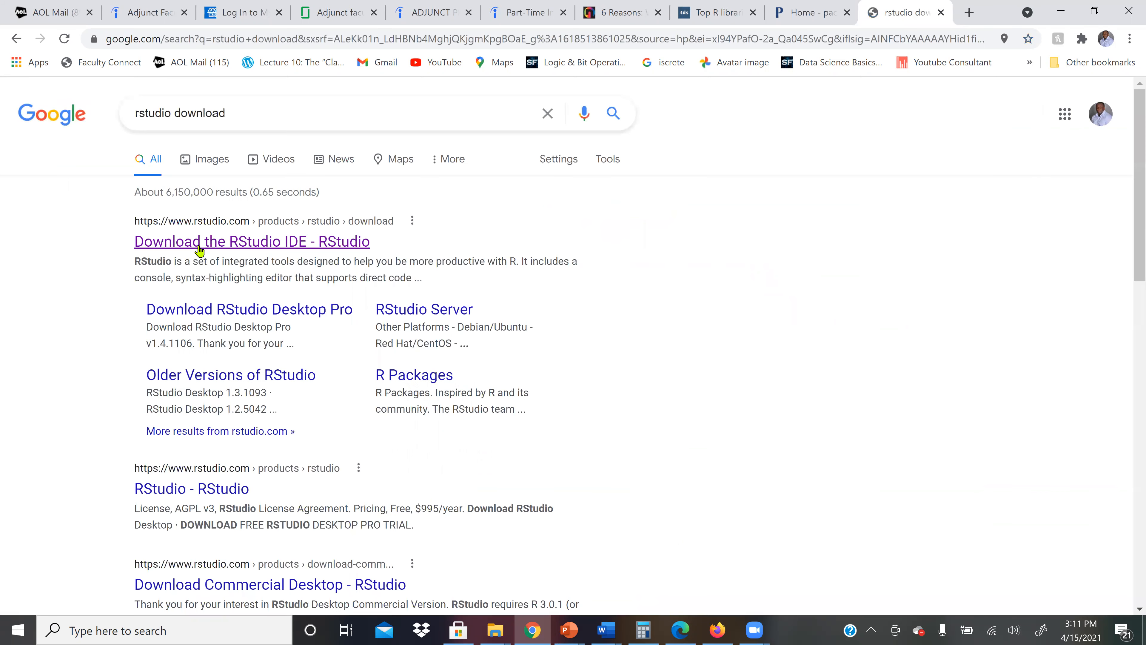
# Step: Open the "Download the RStudio IDE" search result and review the comparison table of RStudio editions
pyautogui.click(327, 244)
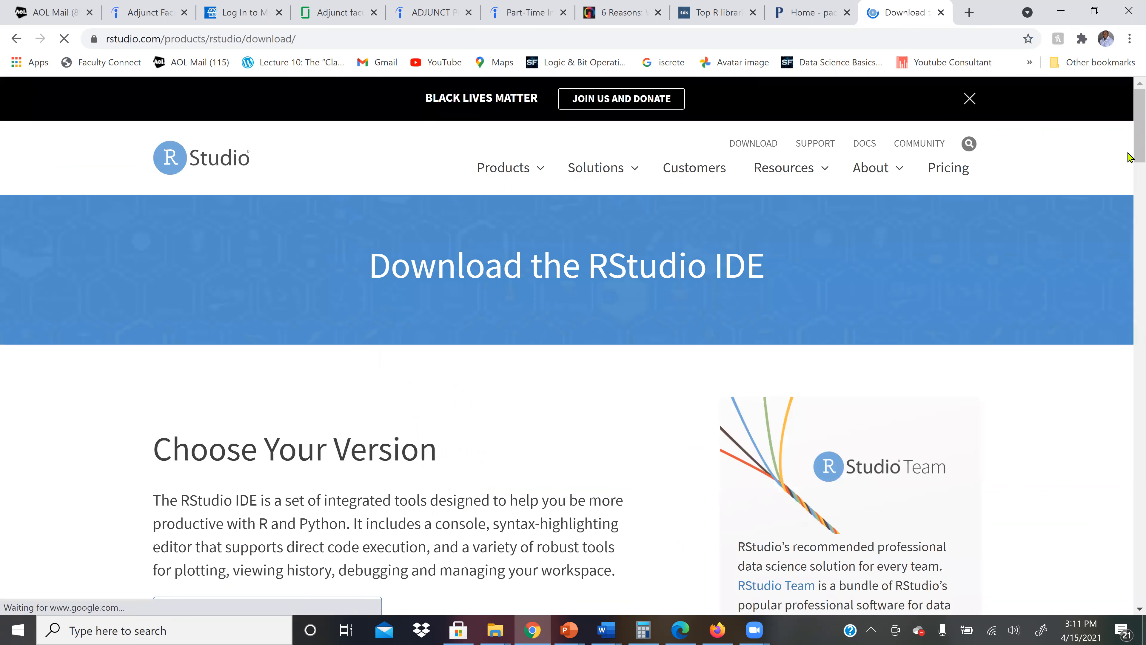
pyautogui.moveTo(1129, 156); pyautogui.dragTo(1120, 241)
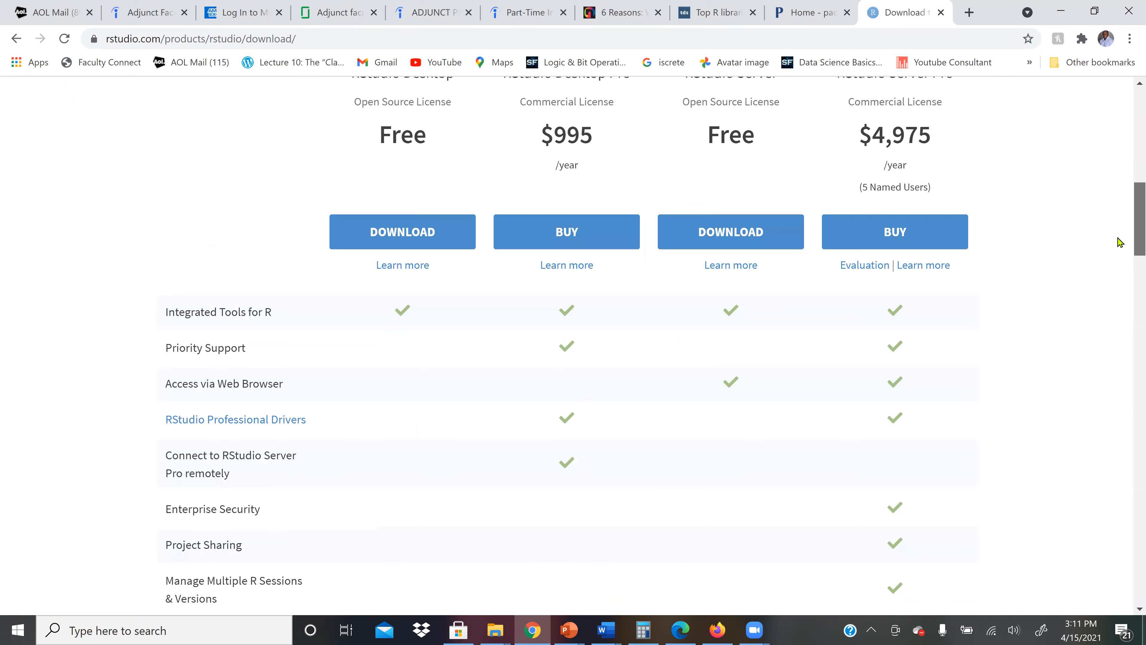
pyautogui.scroll(2, 437, 199)
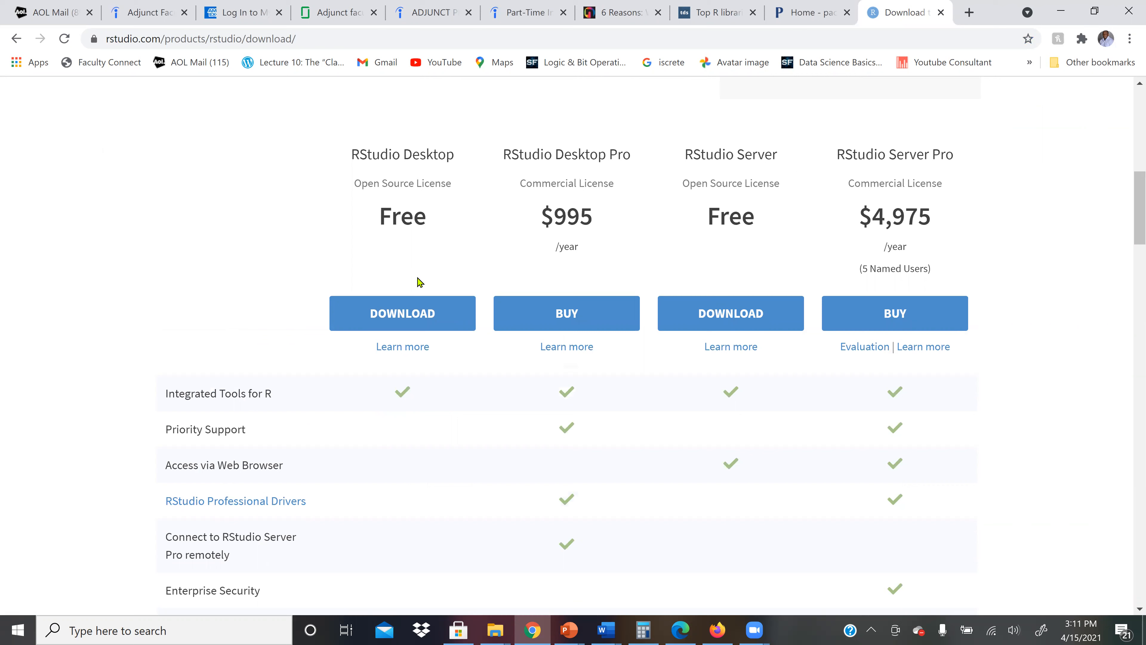
pyautogui.click(387, 321)
pyautogui.scroll(-10, 1130, 307)
pyautogui.scroll(-3, 1129, 319)
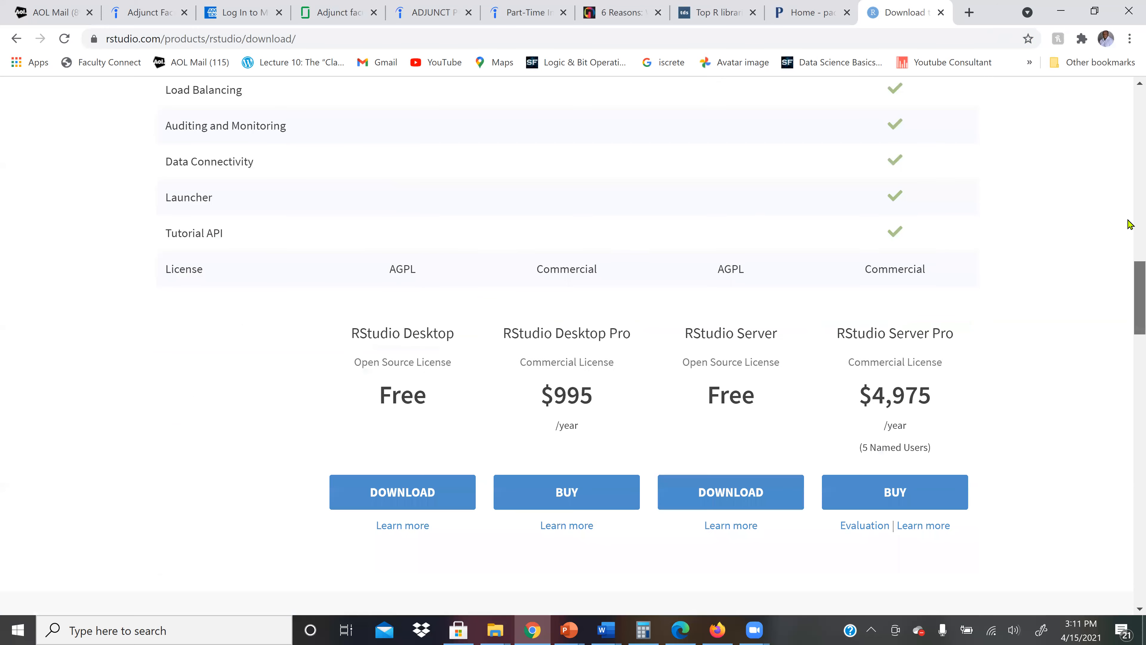
pyautogui.scroll(15, 1129, 225)
pyautogui.scroll(-1, 1129, 233)
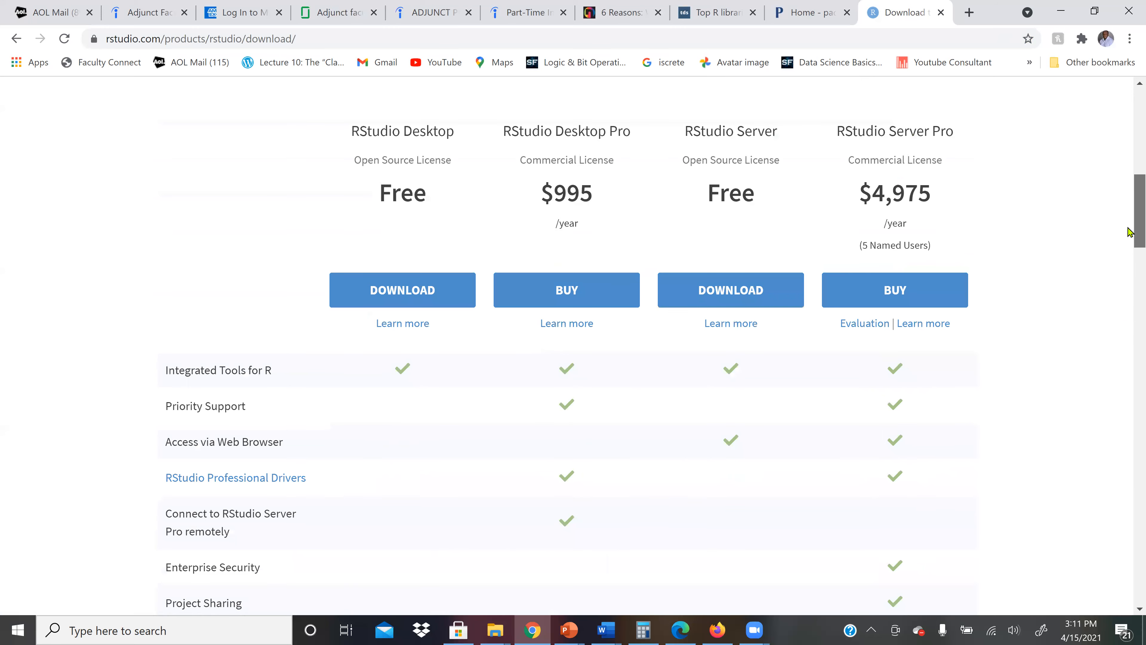
pyautogui.scroll(-1, 1129, 233)
pyautogui.scroll(1, 564, 347)
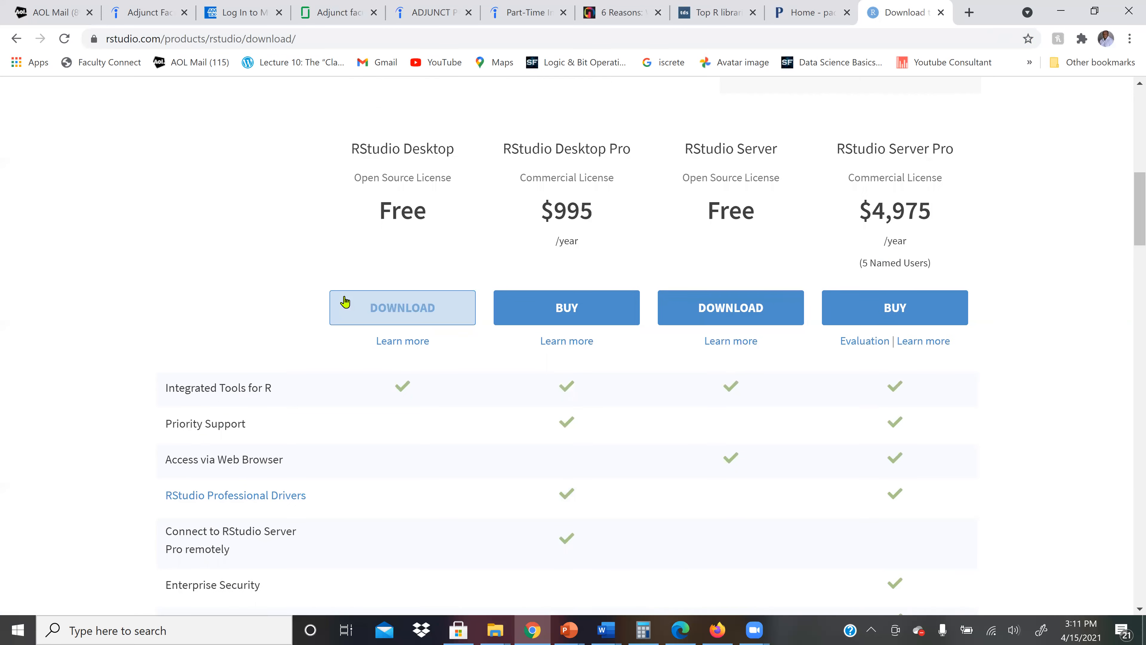
# Step: Download the free RStudio Desktop 1.4.1106 installer for Windows and dismiss the advertising notification
pyautogui.click(396, 307)
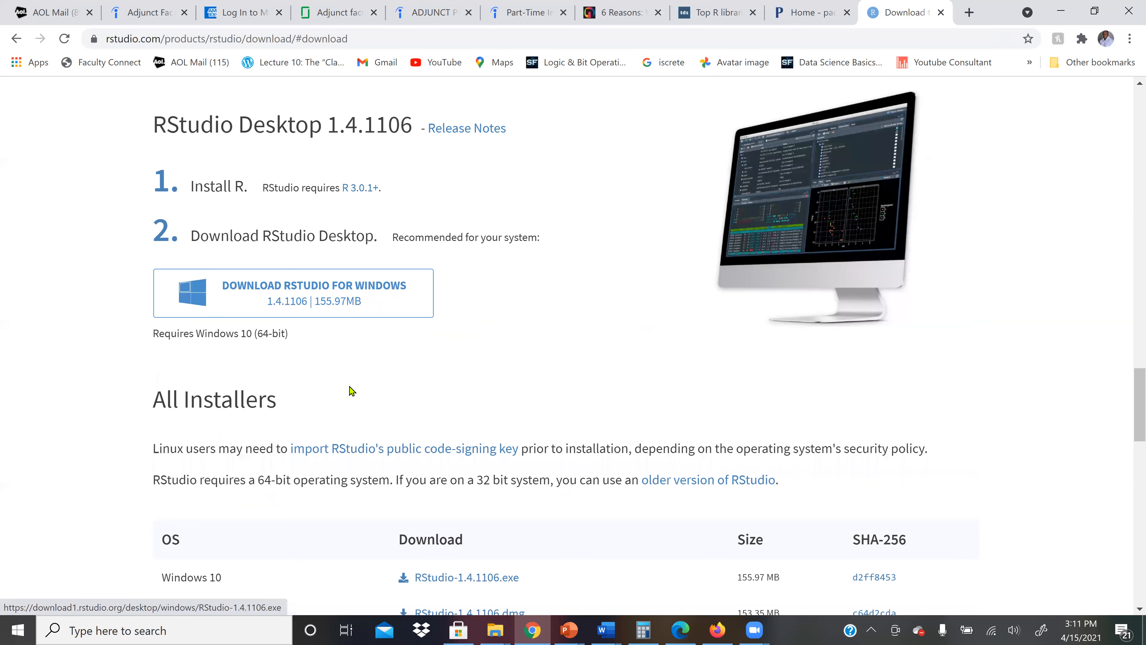
pyautogui.click(323, 283)
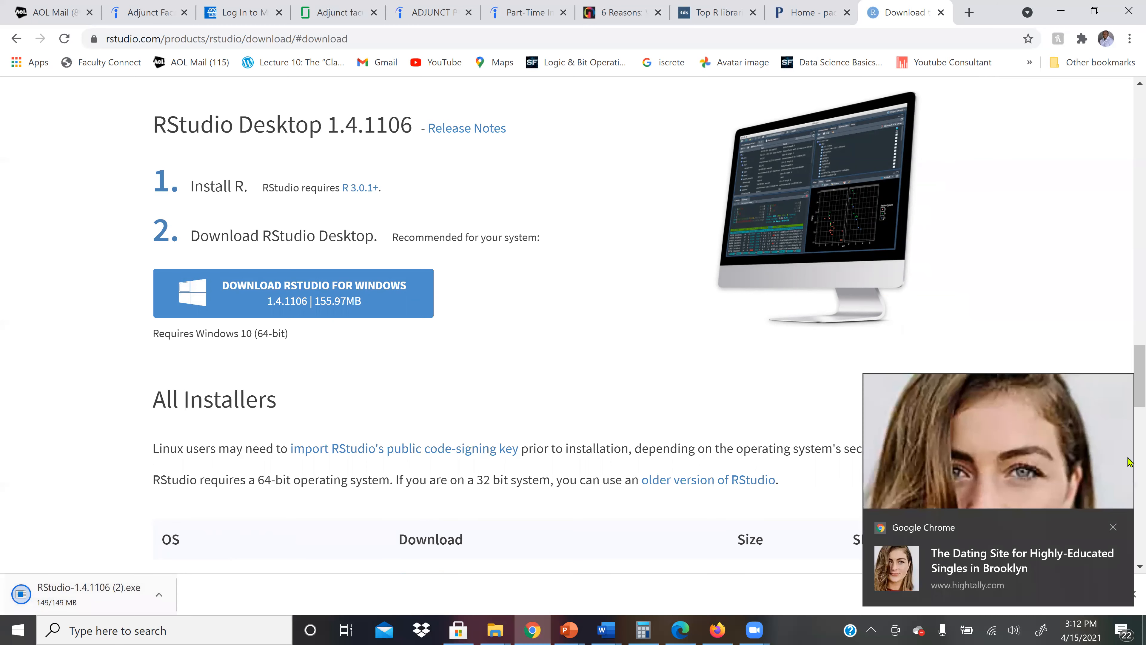
pyautogui.click(1114, 527)
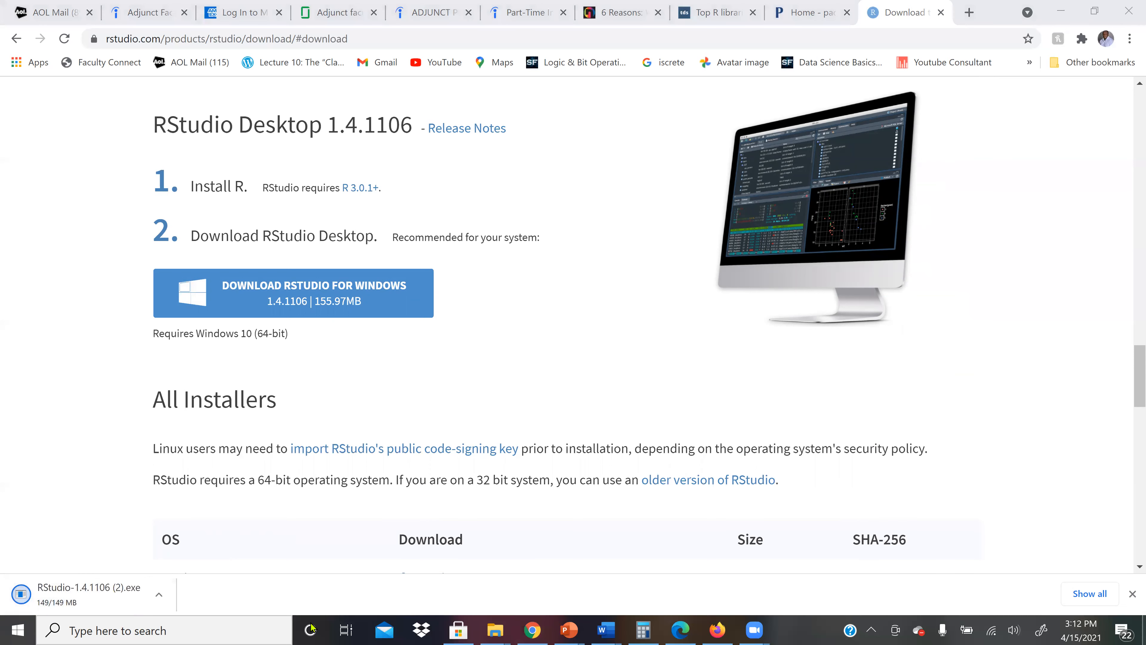
pyautogui.click(43, 602)
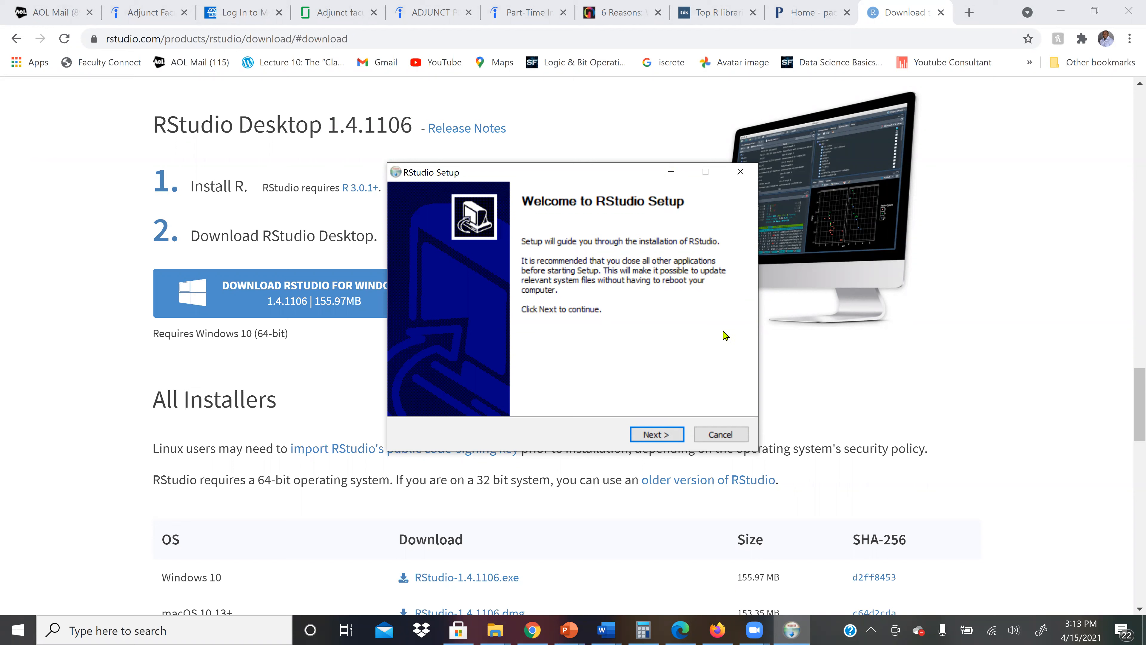
pyautogui.click(710, 437)
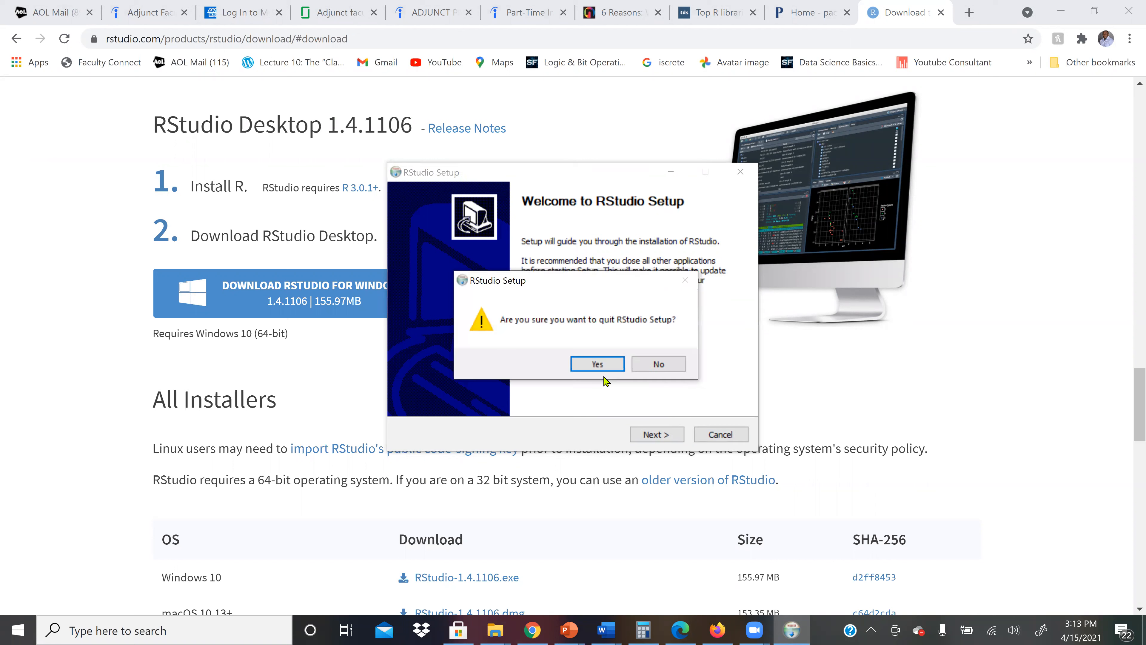
pyautogui.click(595, 362)
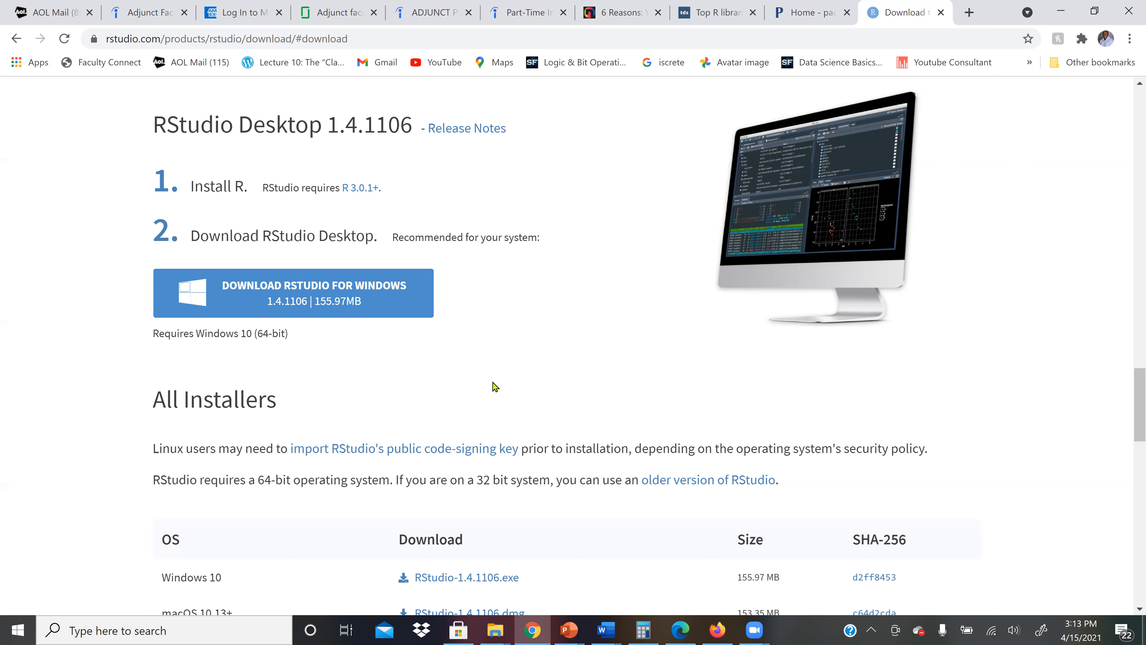
# Step: Switch to the Pace University portal, enter the Classes learning management system and open the Data Mining SPRING 2021 course
pyautogui.click(791, 12)
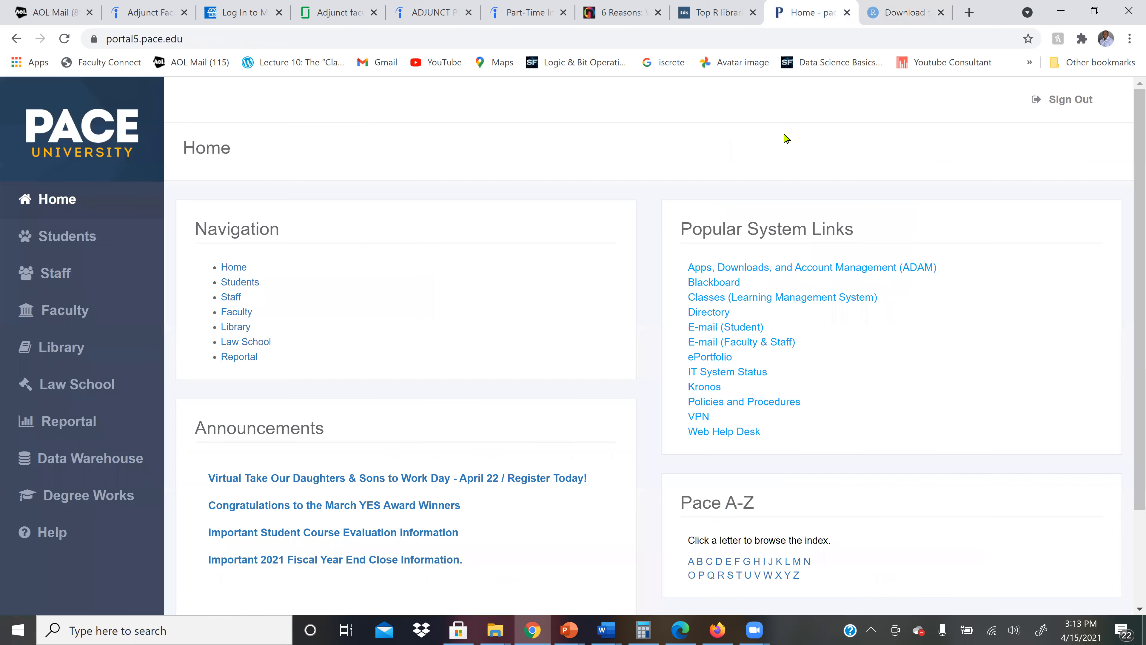
pyautogui.click(790, 298)
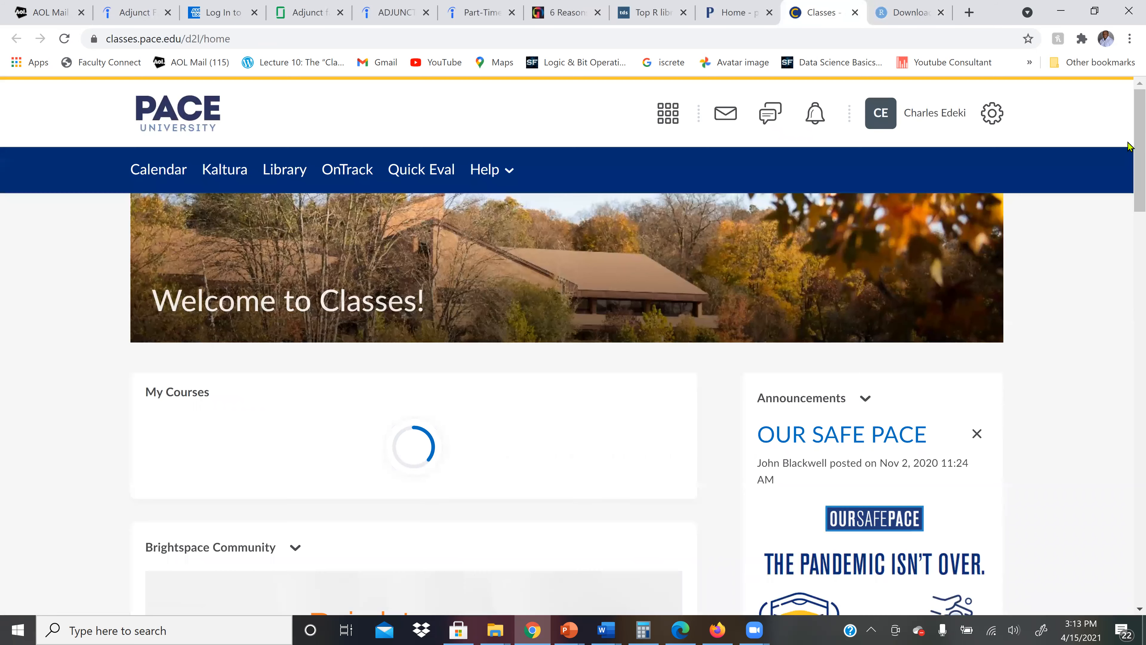
pyautogui.scroll(-3, 1127, 189)
pyautogui.scroll(-1, 1117, 137)
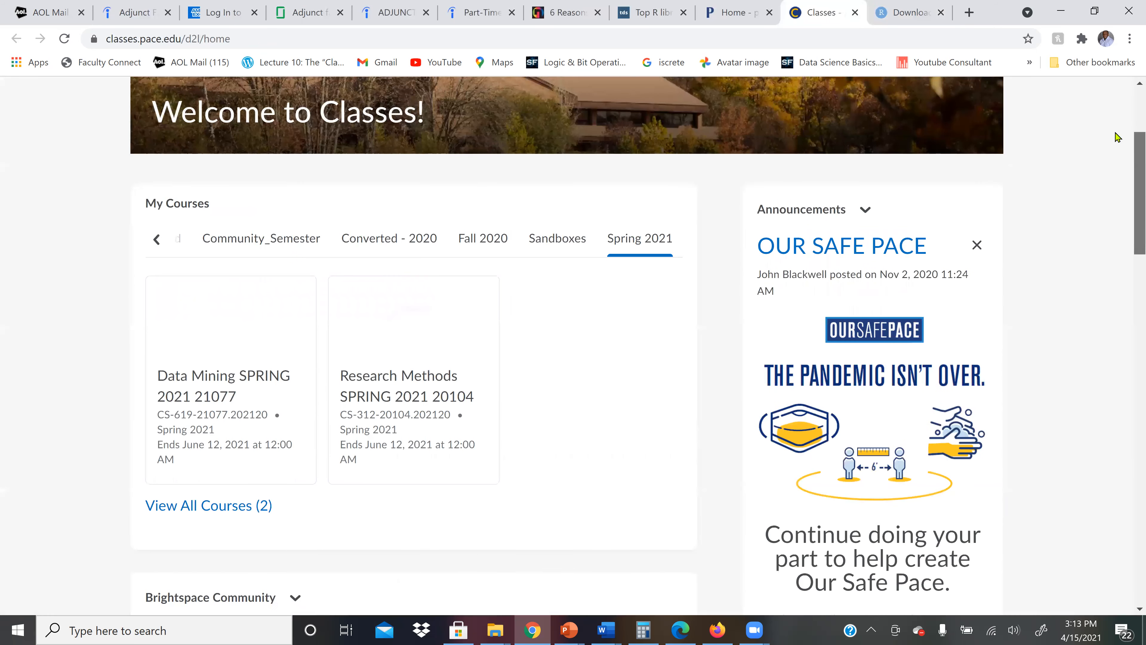
pyautogui.moveTo(1115, 132); pyautogui.dragTo(203, 543)
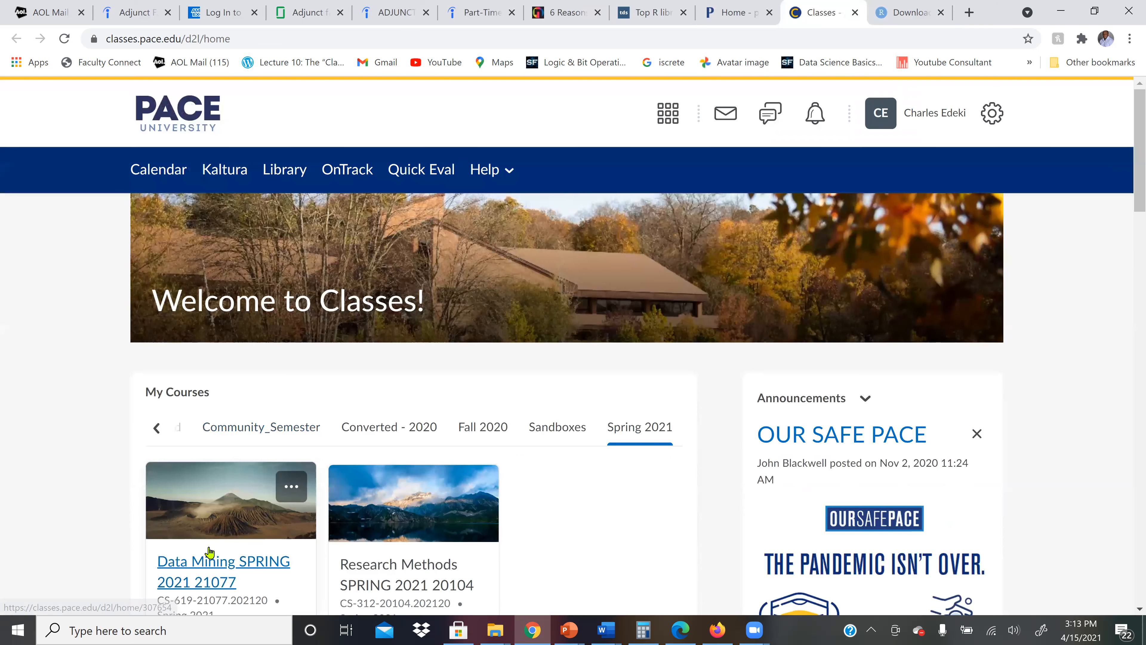
pyautogui.click(209, 551)
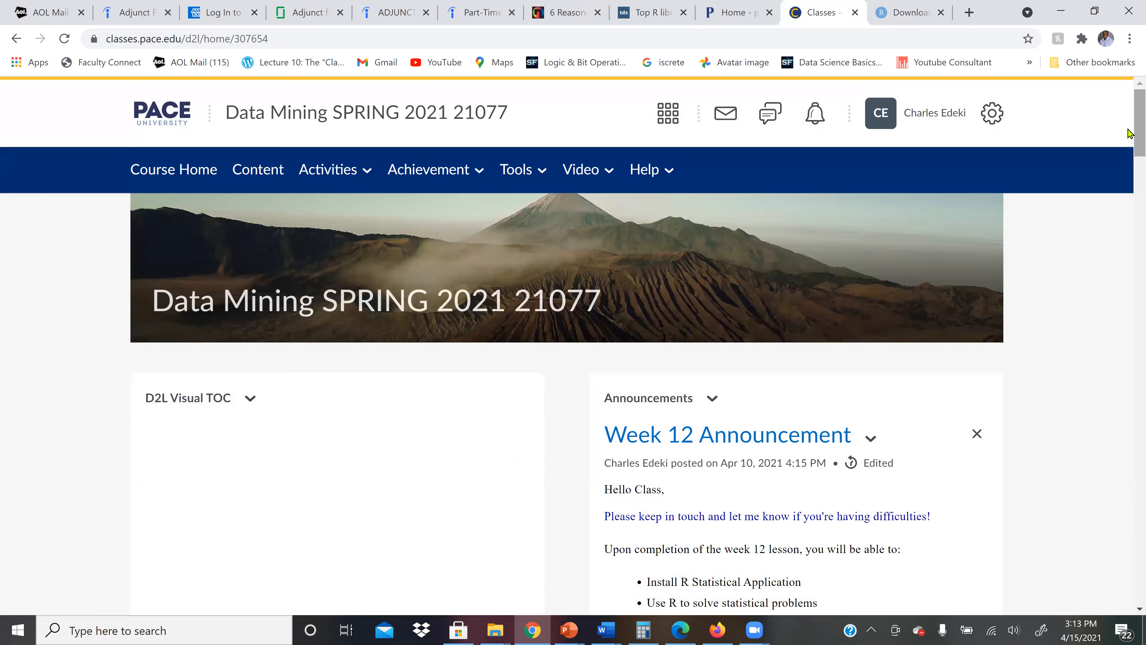
# Step: Open the course's week 12 module and look over its R tutorials and assignments
pyautogui.scroll(-8, 1123, 189)
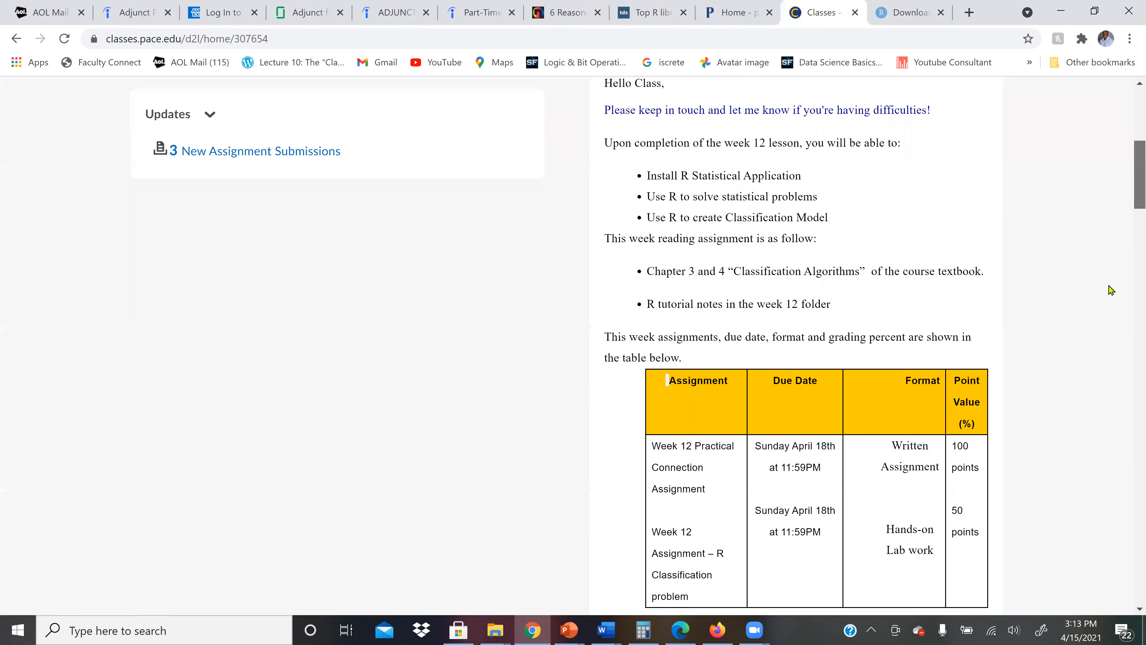
pyautogui.scroll(-5, 1107, 289)
pyautogui.scroll(-10, 1100, 308)
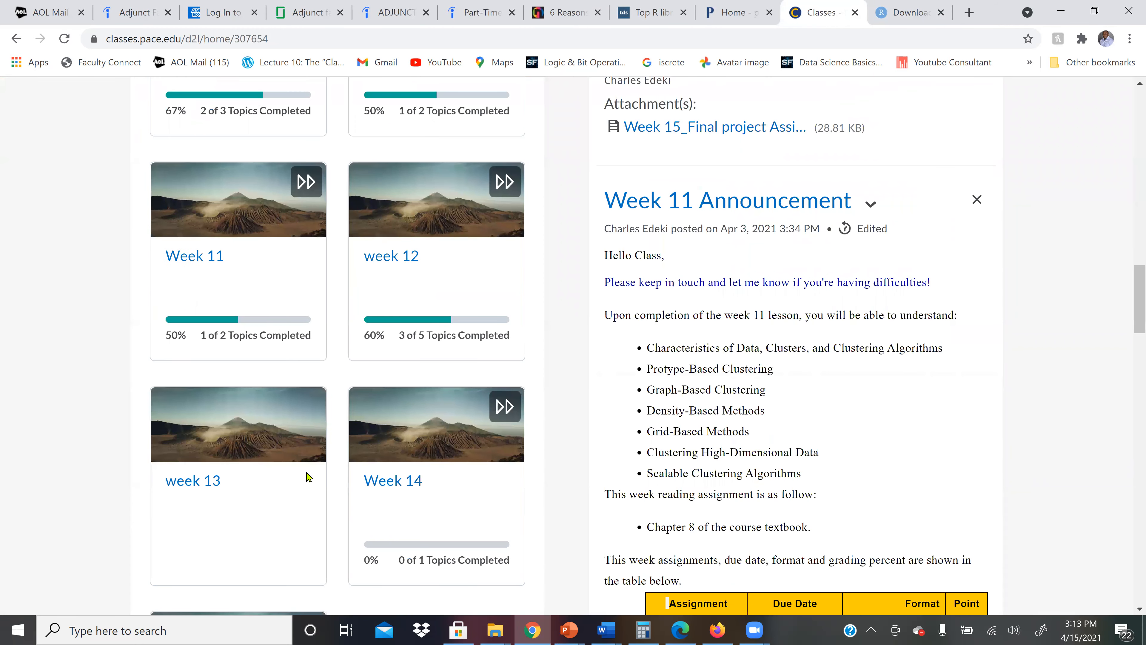
pyautogui.click(403, 255)
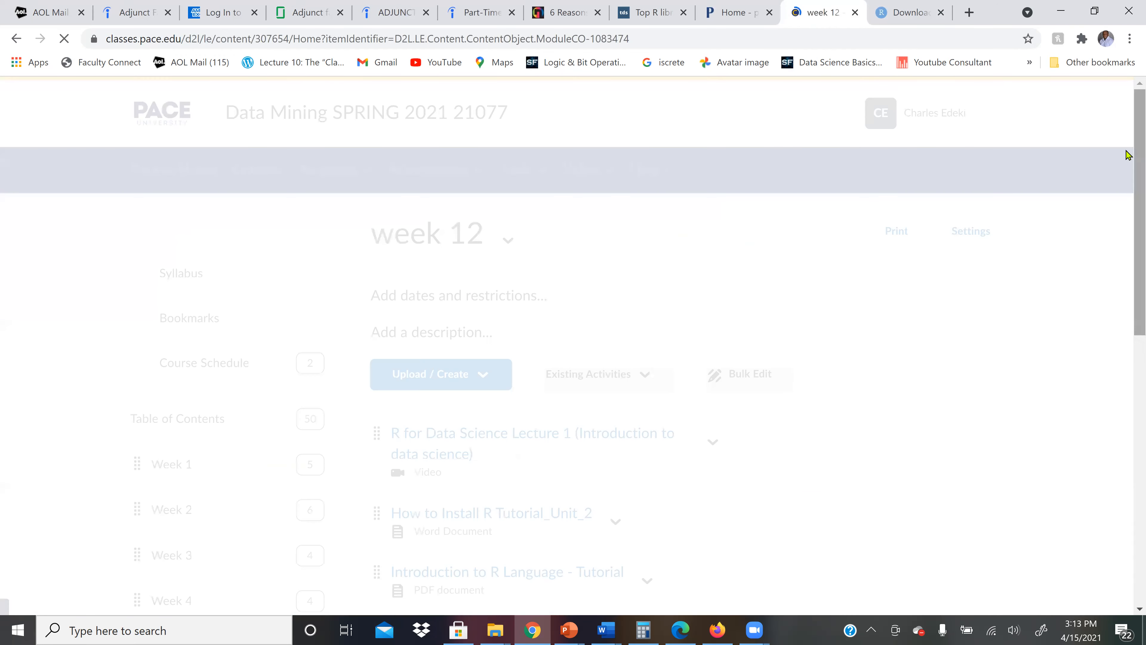
pyautogui.hotkey('ctrl', 'a')
pyautogui.scroll(-2, 1129, 211)
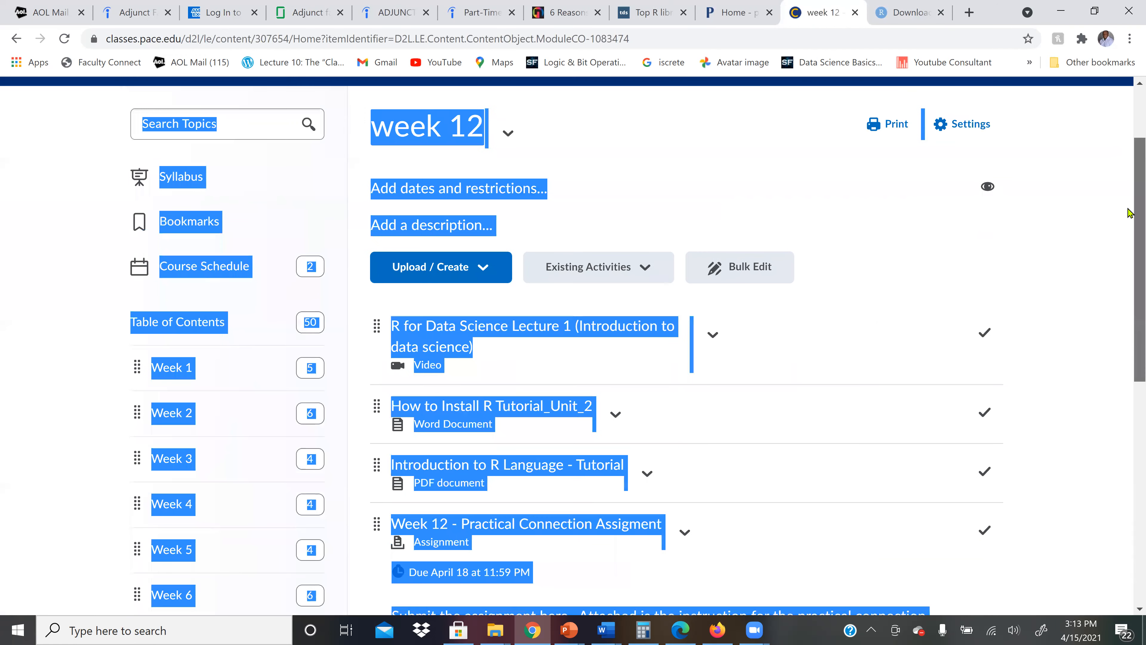
pyautogui.click(1129, 248)
pyautogui.scroll(-2, 1130, 247)
pyautogui.scroll(-2, 501, 185)
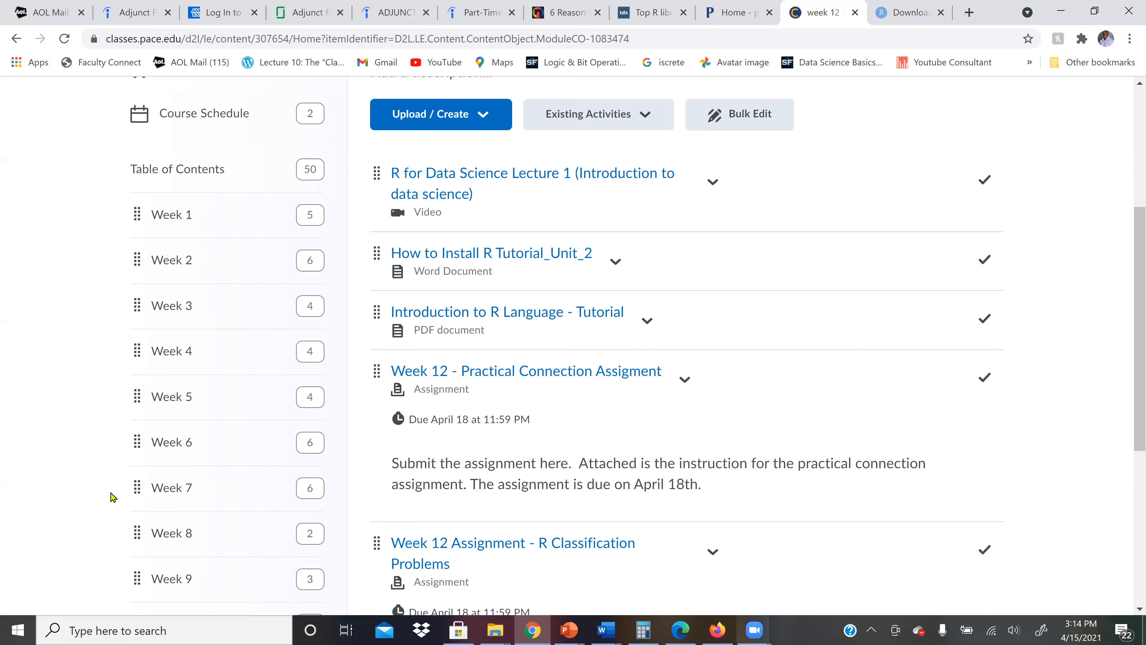
# Step: Launch RStudio from the installed programs and dismiss the advertising notification
pyautogui.press('super')
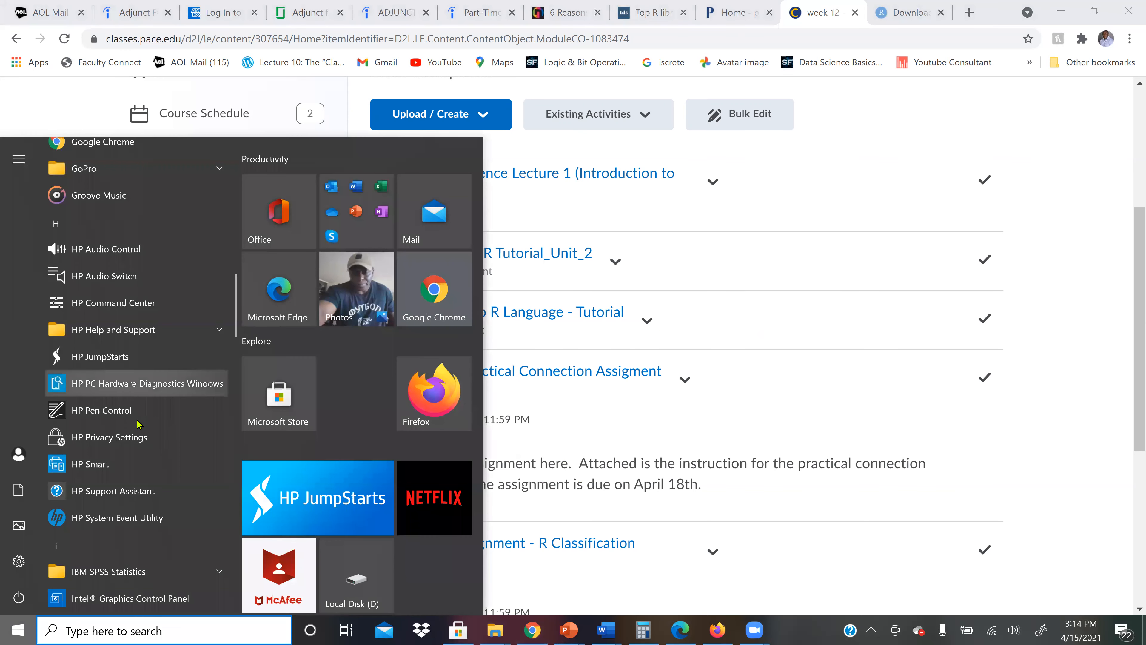
pyautogui.scroll(-10, 134, 397)
pyautogui.scroll(-4, 131, 426)
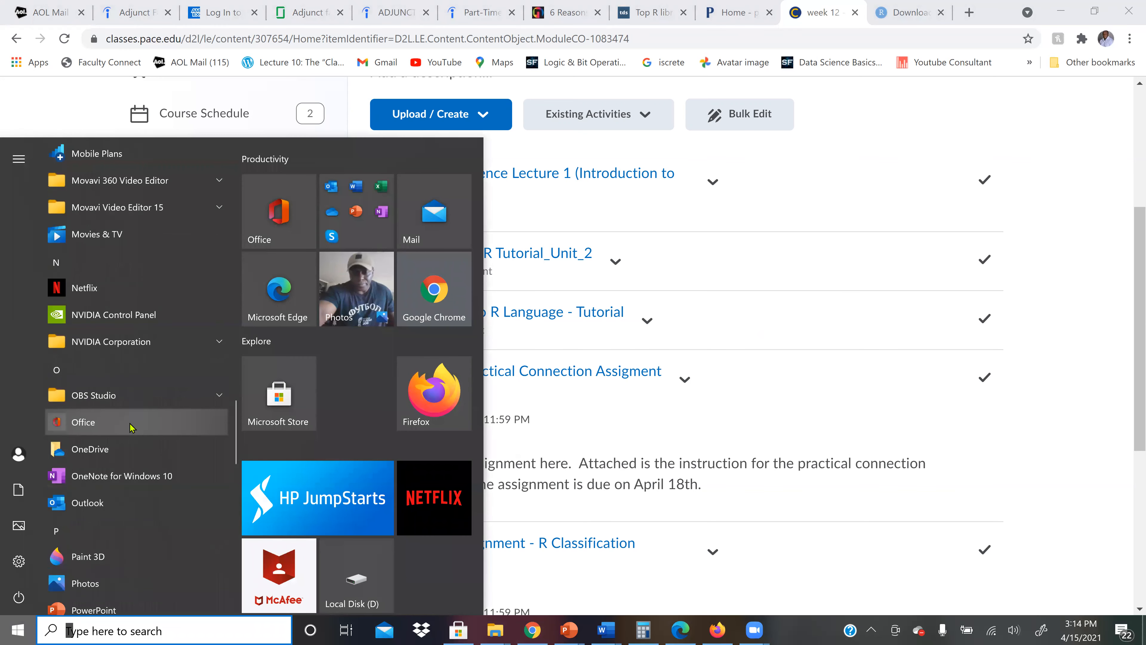
pyautogui.scroll(-4, 132, 427)
pyautogui.scroll(-6, 126, 415)
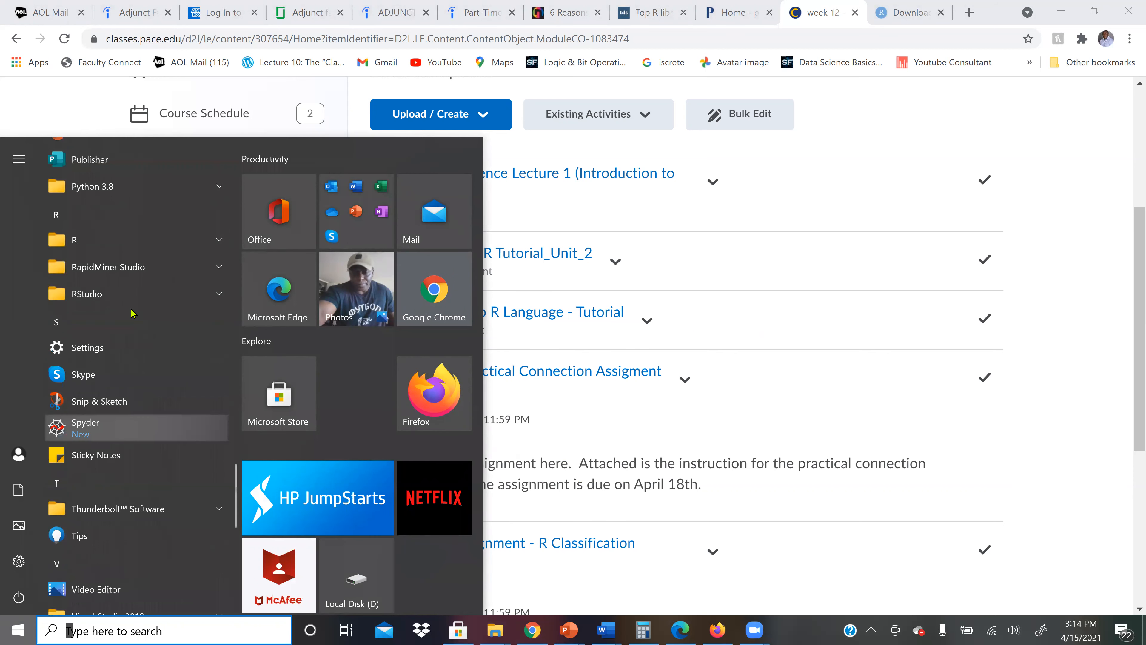
pyautogui.click(91, 295)
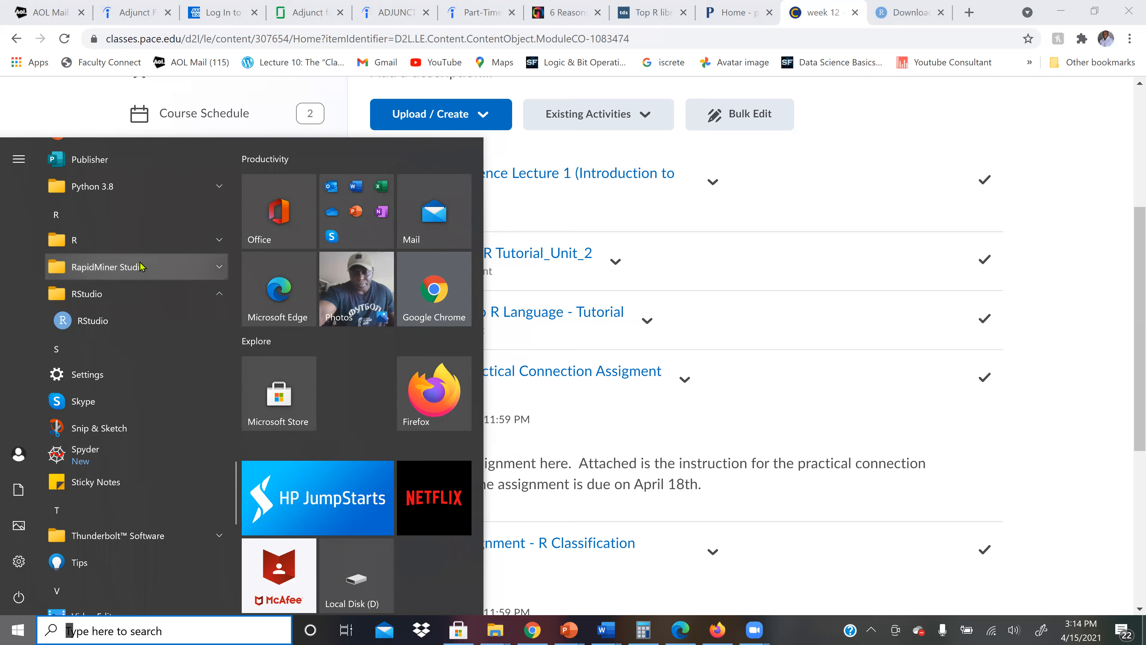
pyautogui.click(93, 321)
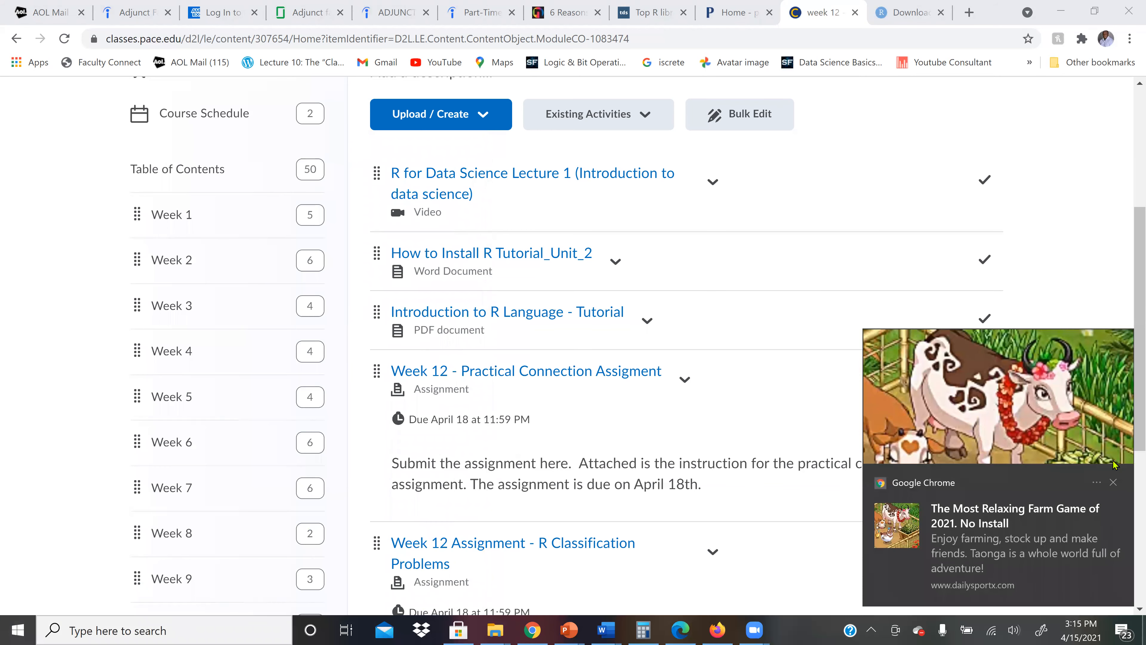
pyautogui.click(1113, 482)
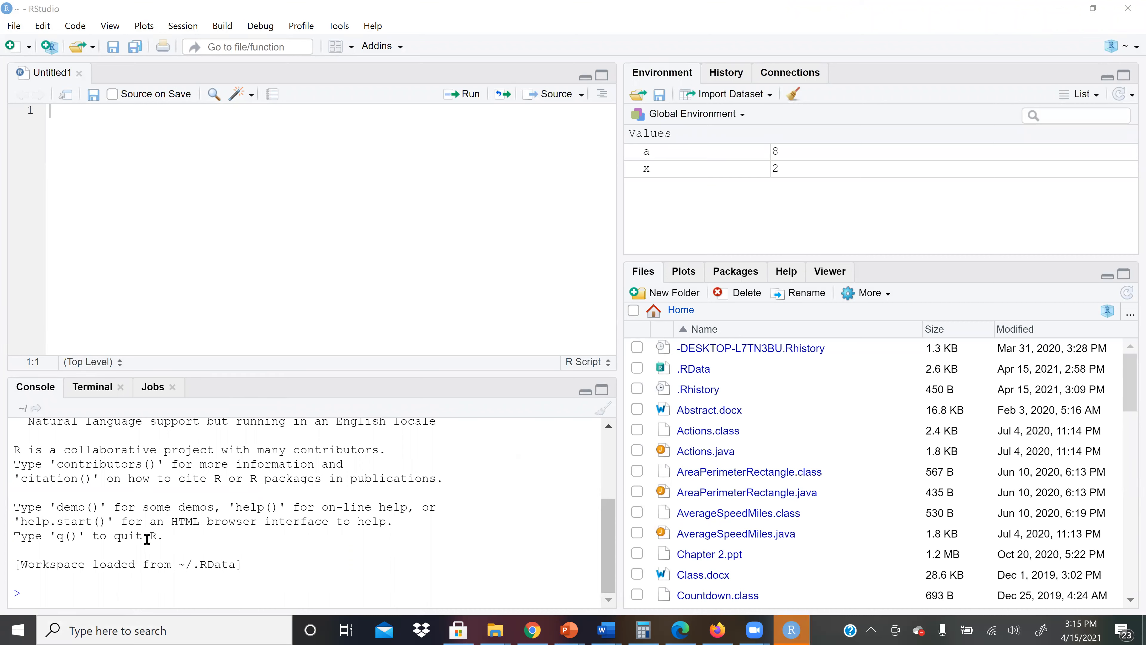
# Step: Print the value of variable a in the R console
pyautogui.click(127, 573)
pyautogui.moveTo(606, 537); pyautogui.dragTo(192, 634)
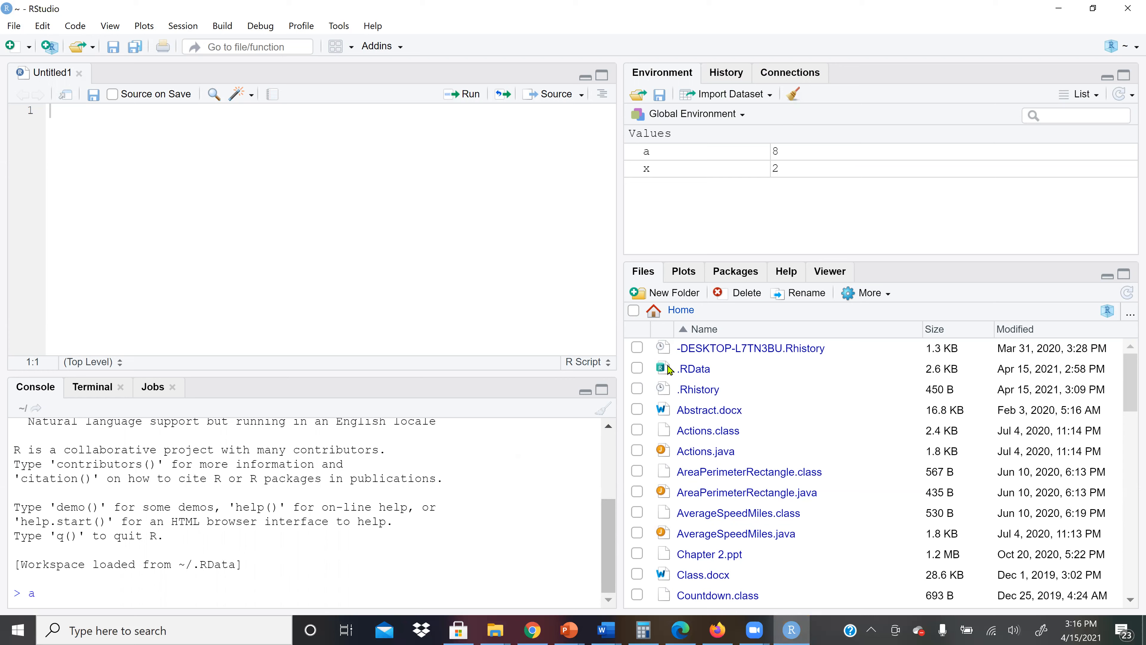
pyautogui.press('Return')
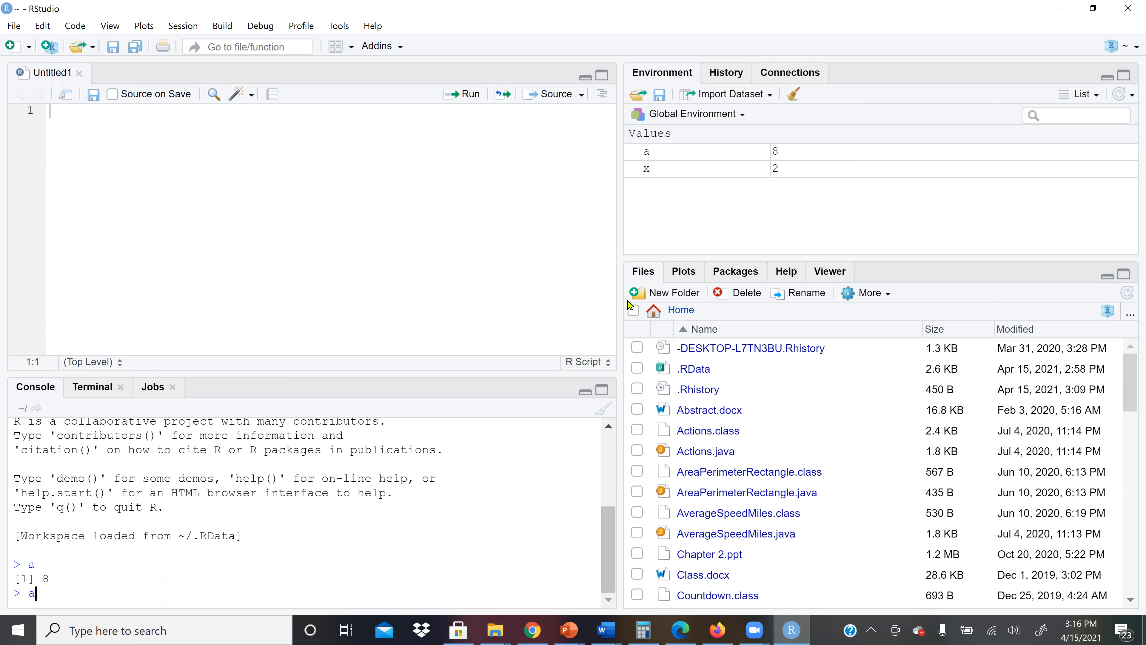
# Step: Assign the value 10 to variable a in the R console and print a
pyautogui.write('= 10')
pyautogui.press('Return')
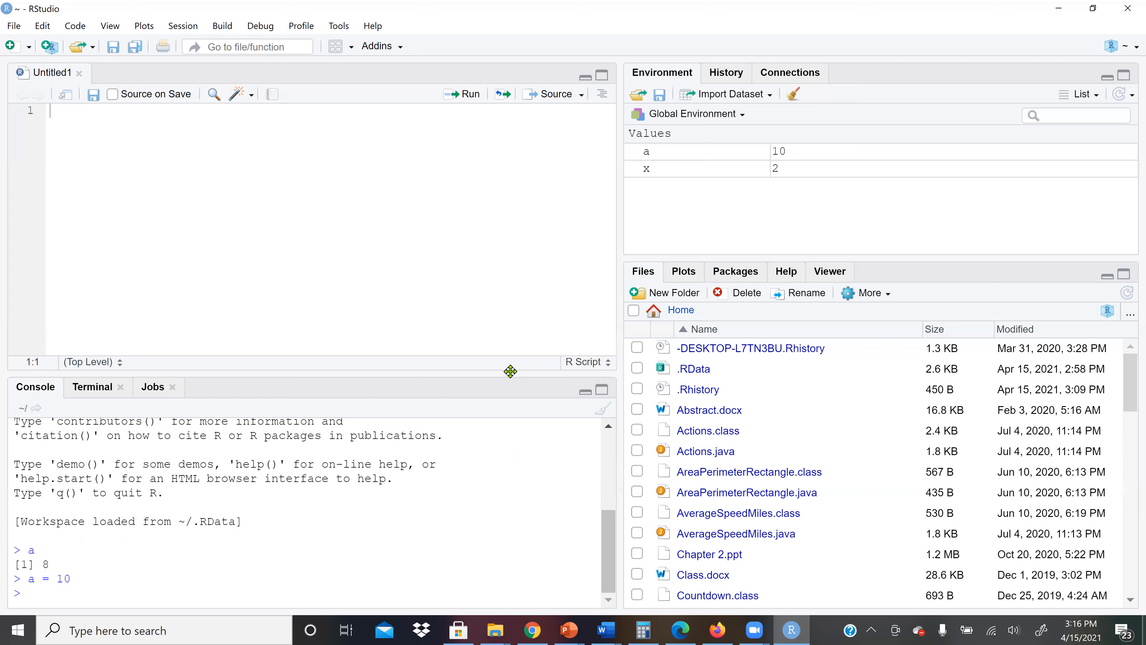
pyautogui.write('a')
pyautogui.press('Return')
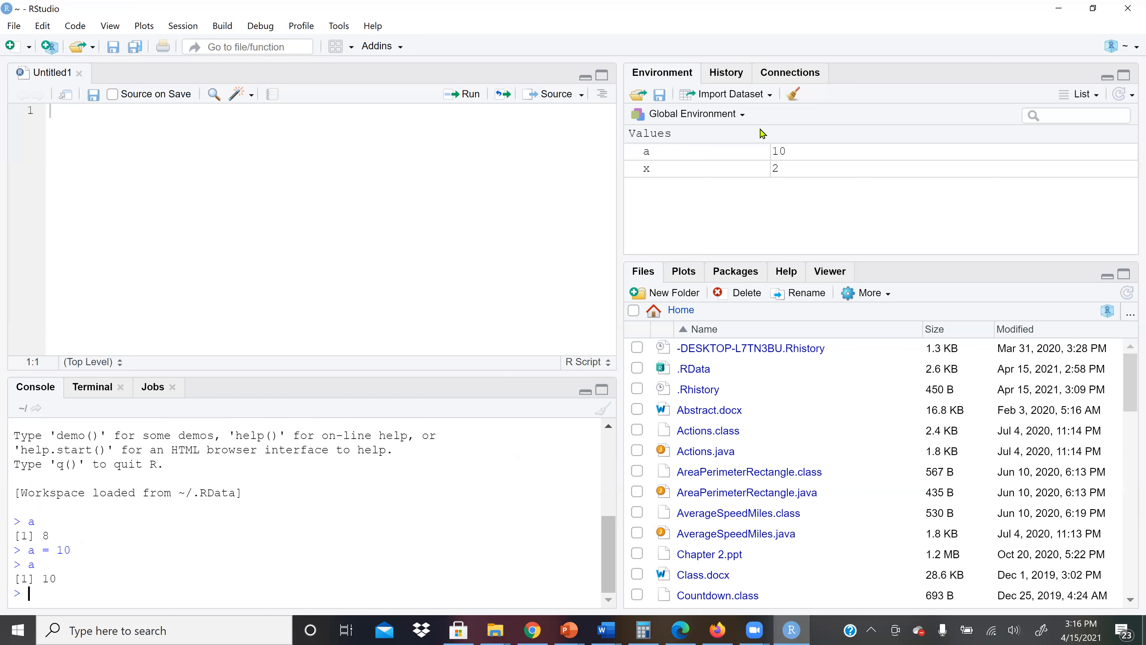
# Step: Look over the available dataset import sources and the build and plot commands
pyautogui.click(770, 95)
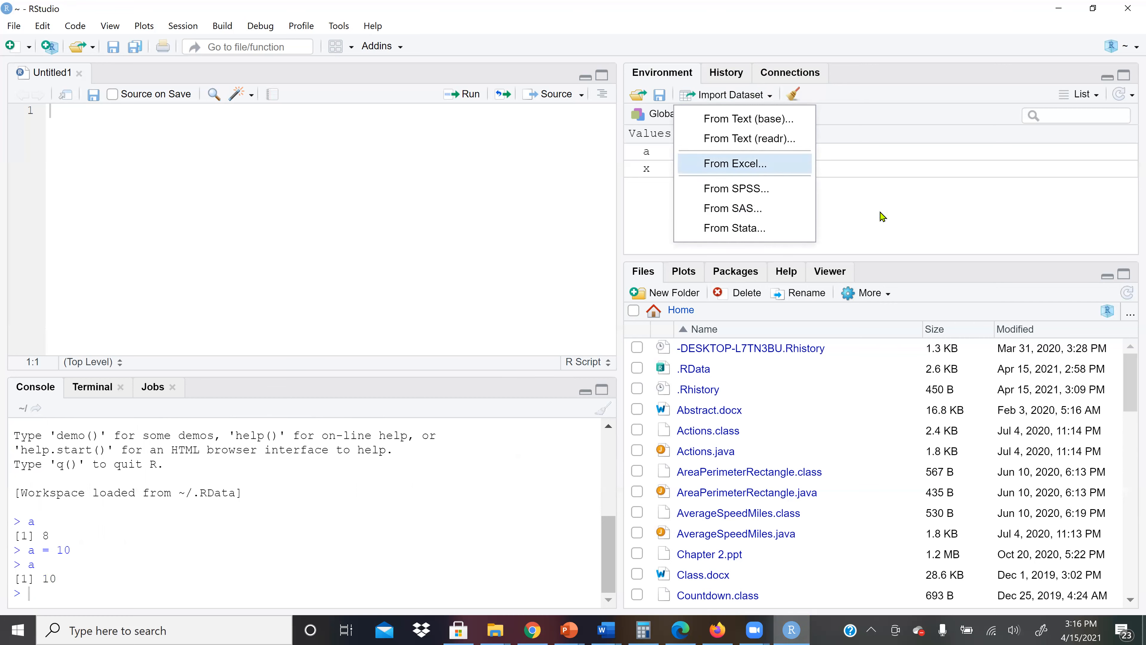
pyautogui.press('Down')
pyautogui.press('Down')
pyautogui.click(313, 232)
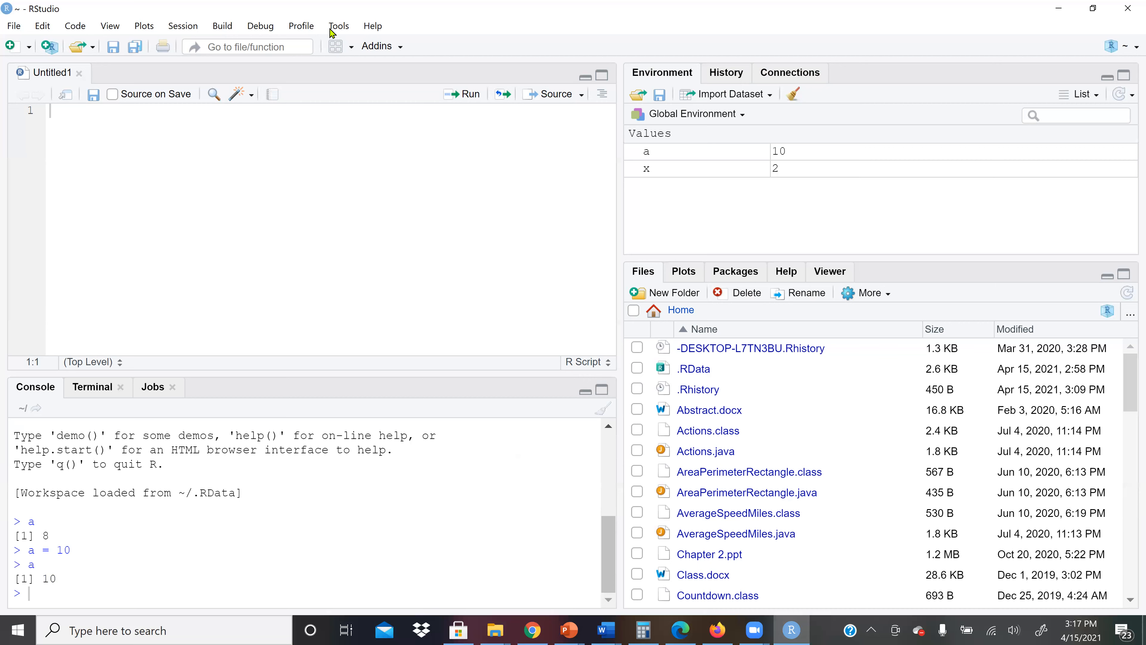
pyautogui.click(221, 25)
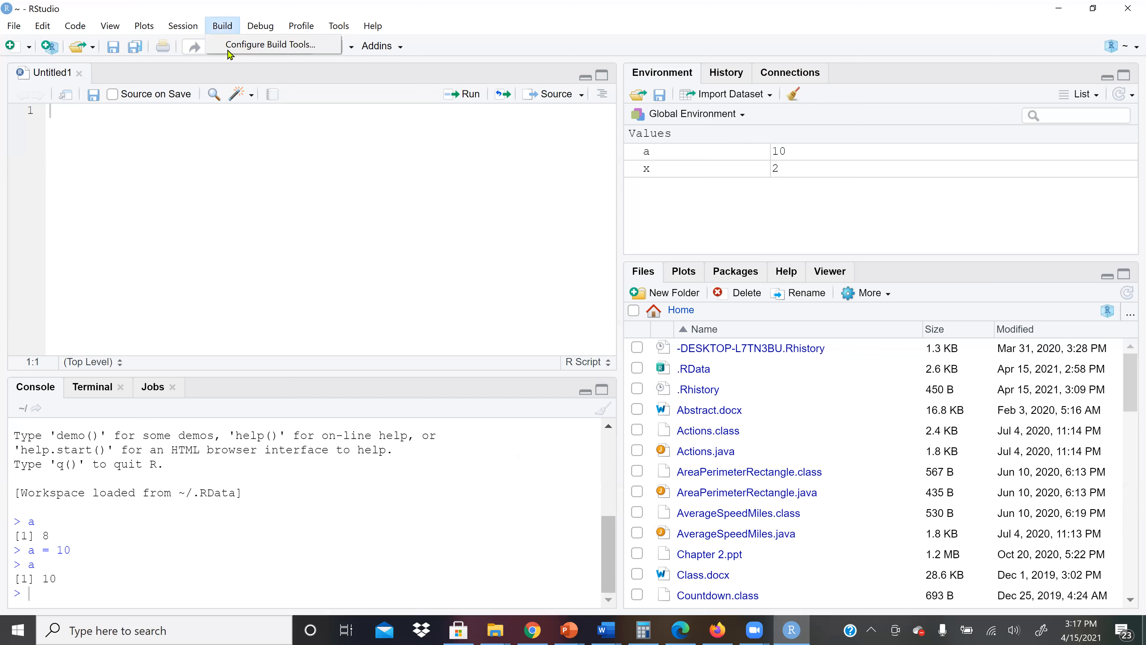
pyautogui.click(145, 28)
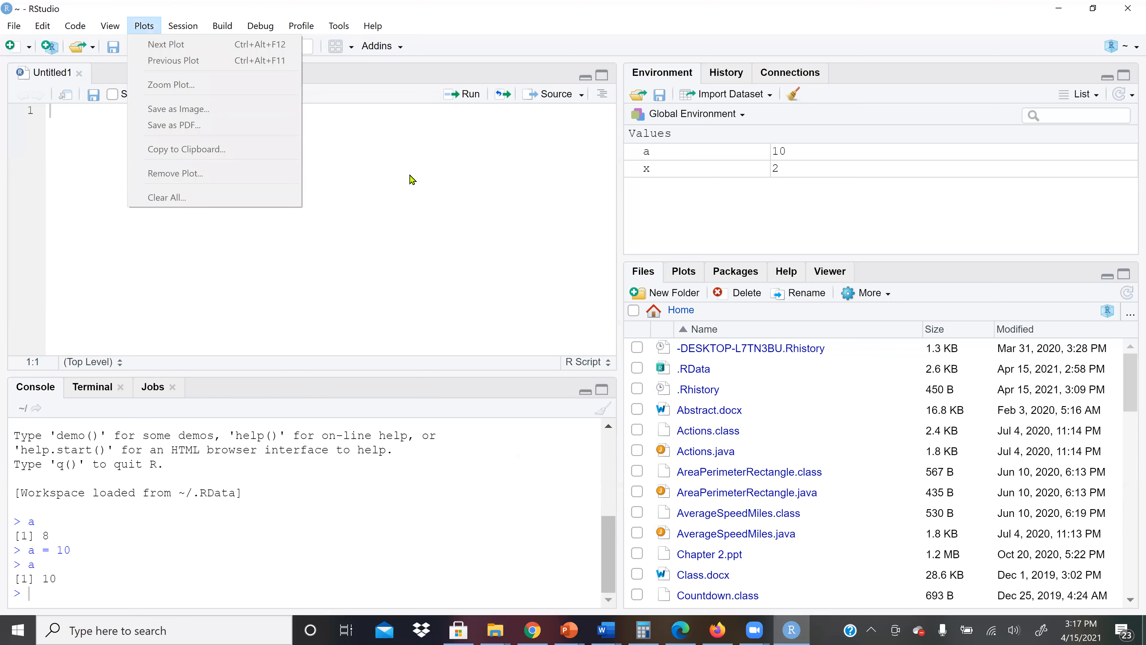
pyautogui.click(274, 215)
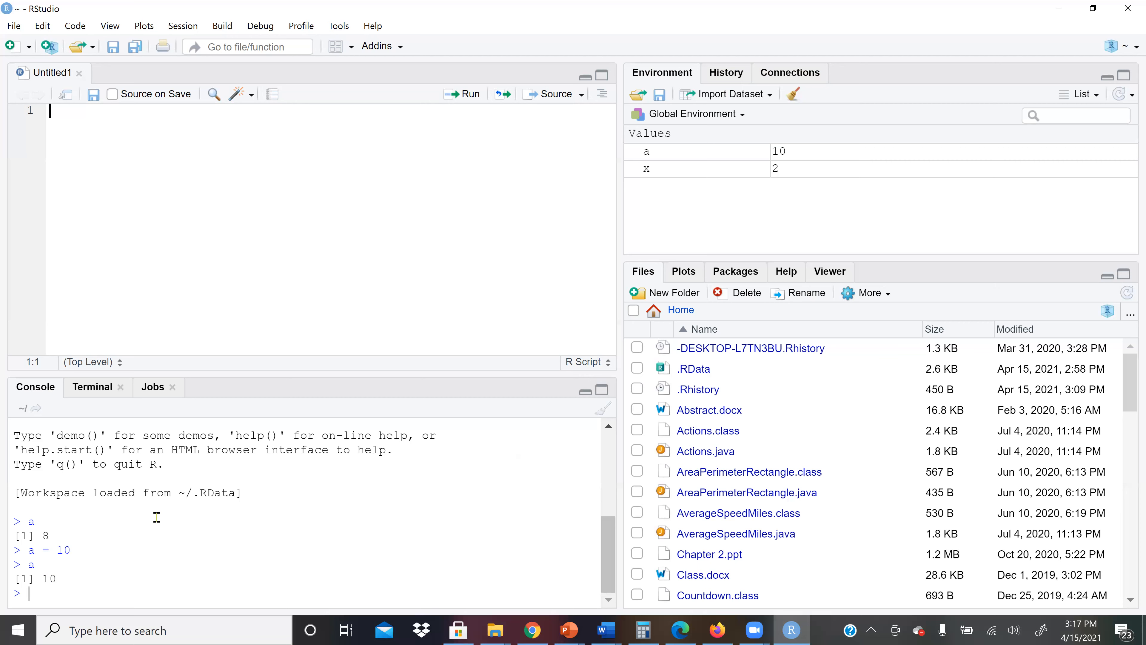
# Step: Write the expression 5+7 in the untitled R script, followed by two line breaks
pyautogui.write('5+7')
pyautogui.press('Return')
pyautogui.press('Return')
# Step: Evaluate the expression 7+7 in the R console
pyautogui.click(240, 587)
pyautogui.write('7+7')
pyautogui.press('Return')
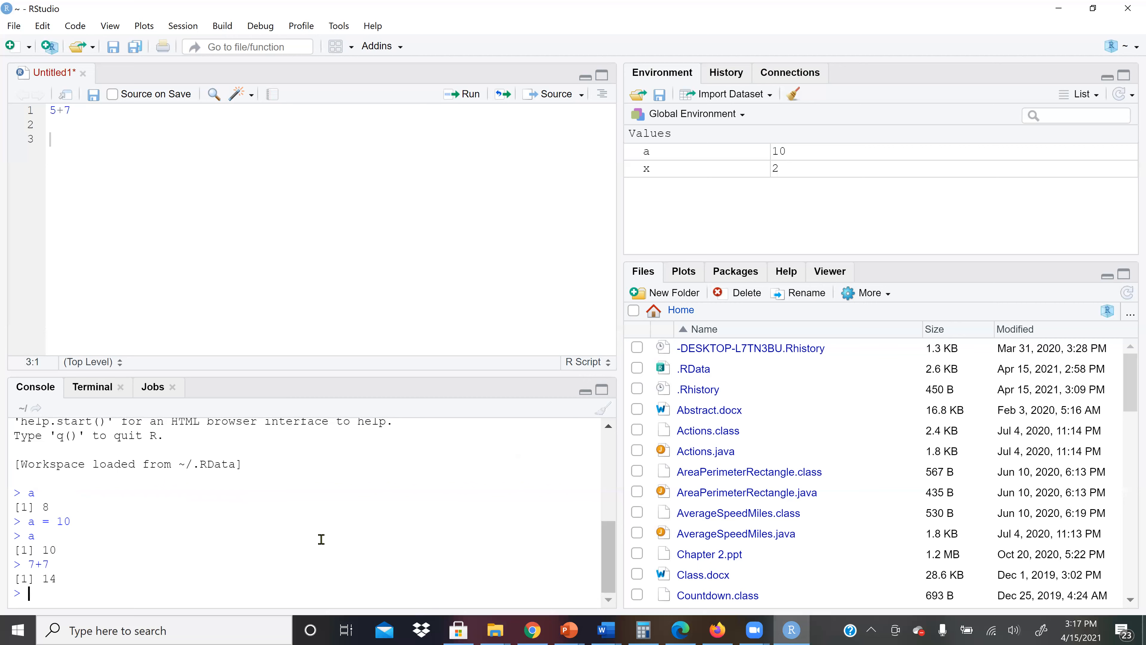
# Step: Assign 3 to variable x in the R console and evaluate the sum x+a
pyautogui.write('x=3')
pyautogui.press('Return')
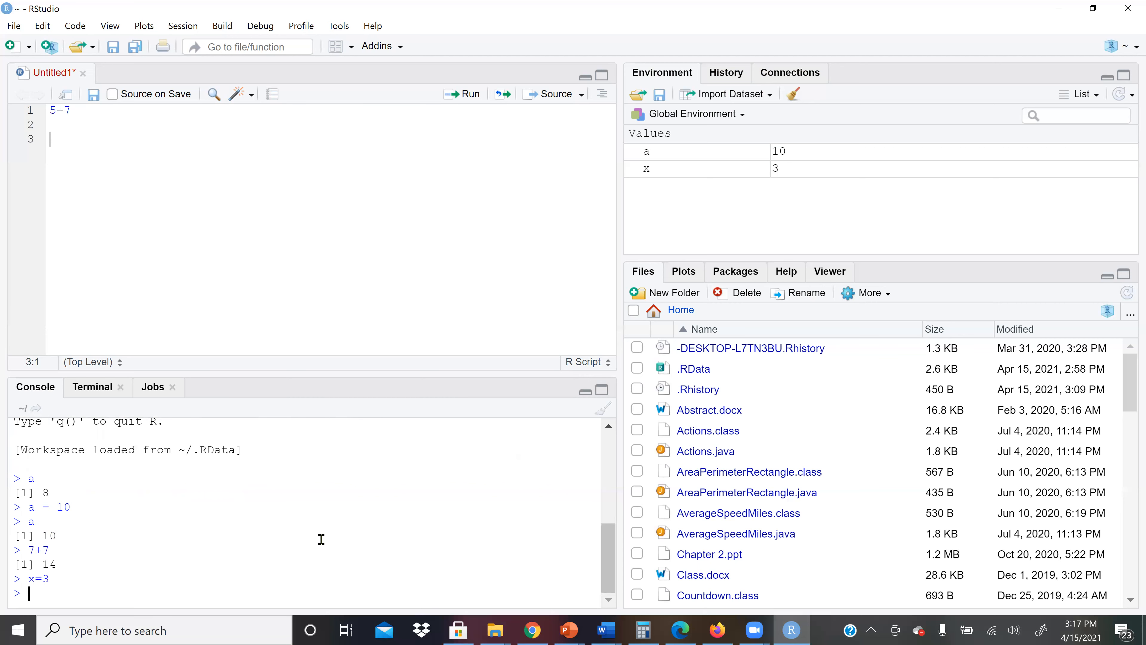
pyautogui.write('x+a')
pyautogui.press('Return')
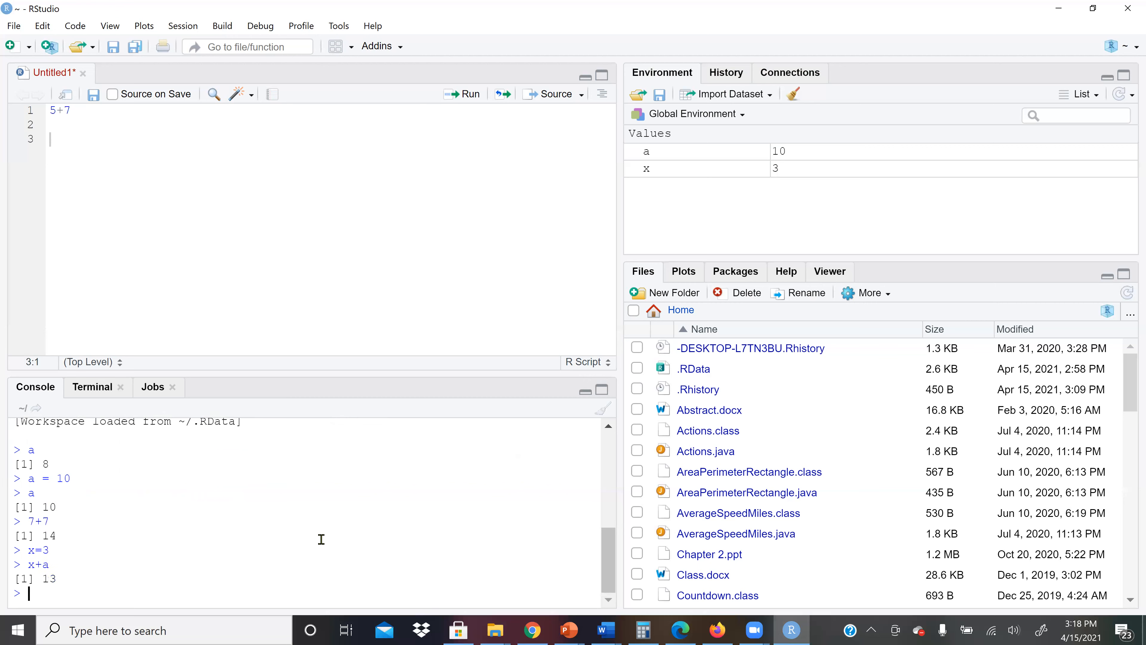
# Step: Store the sum of a and x in a new variable z in the R console and print z
pyautogui.write('z = a +x')
pyautogui.press('Return')
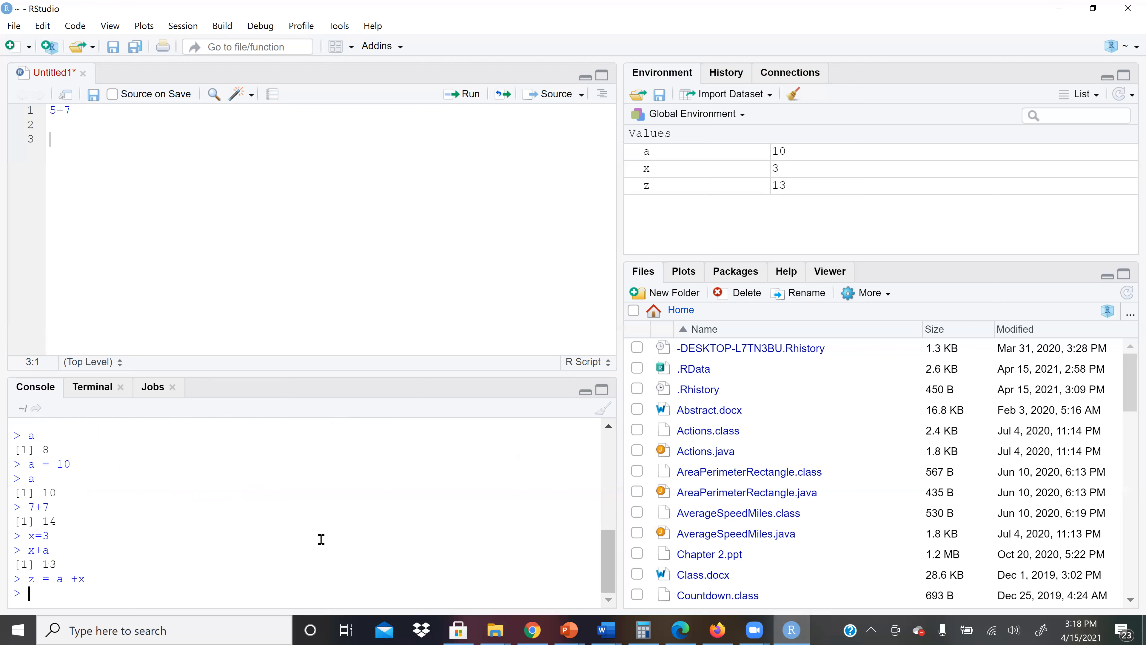
pyautogui.write('z')
pyautogui.press('Return')
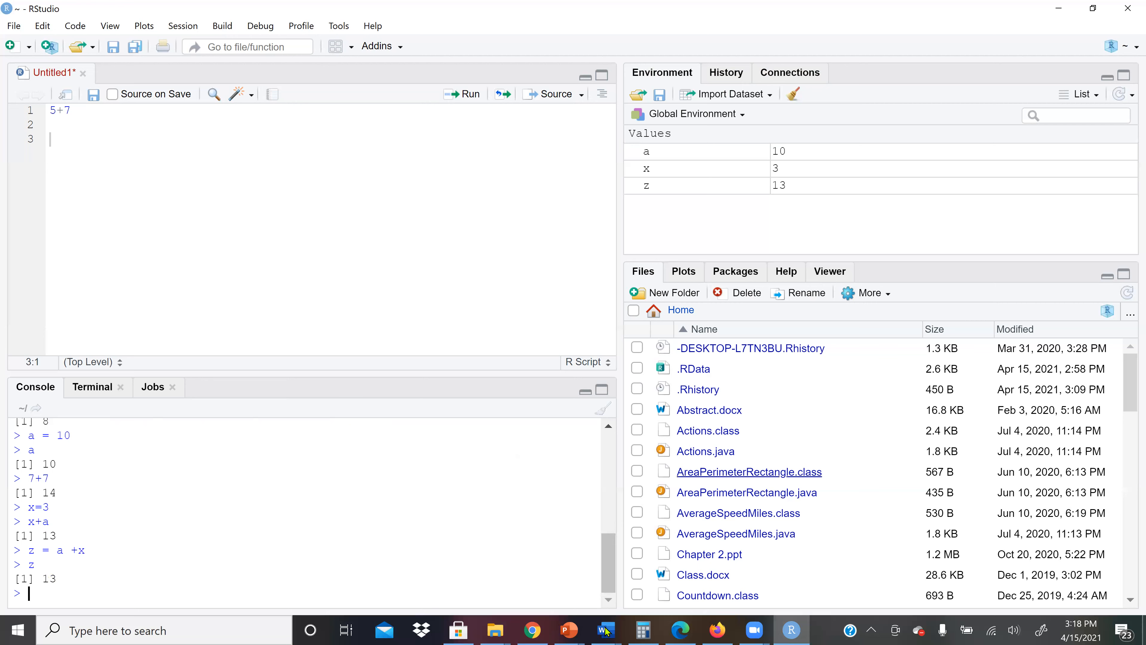
# Step: Switch to the Lecture_2_Basics of Python and R_Updated_R presentation in PowerPoint
pyautogui.moveTo(573, 630)
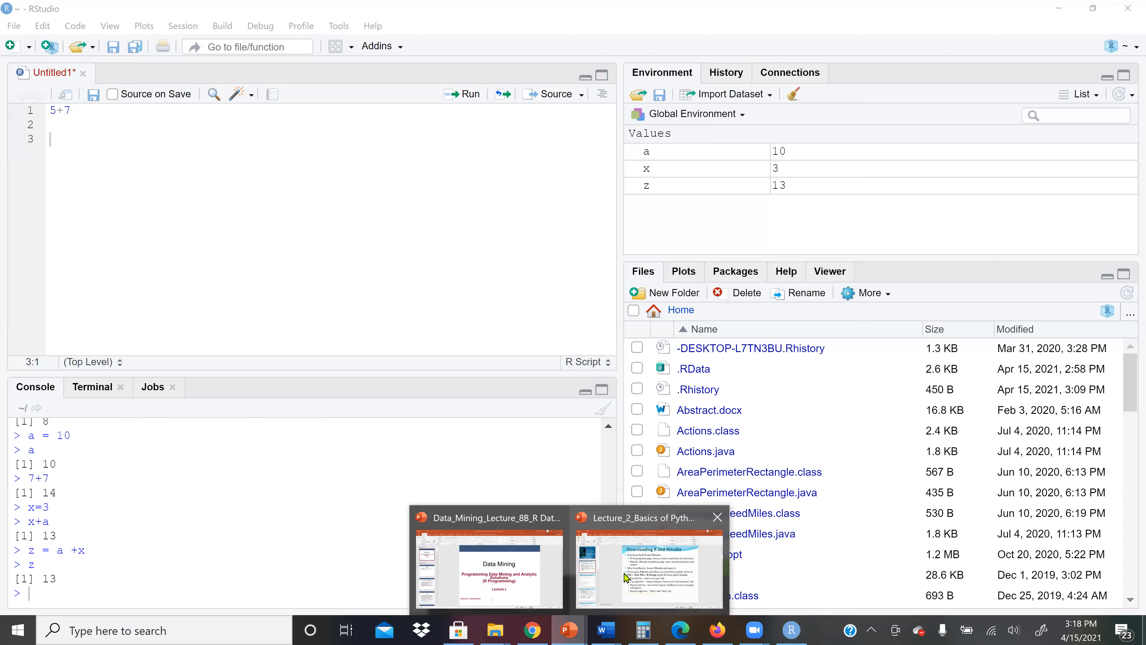
pyautogui.click(625, 578)
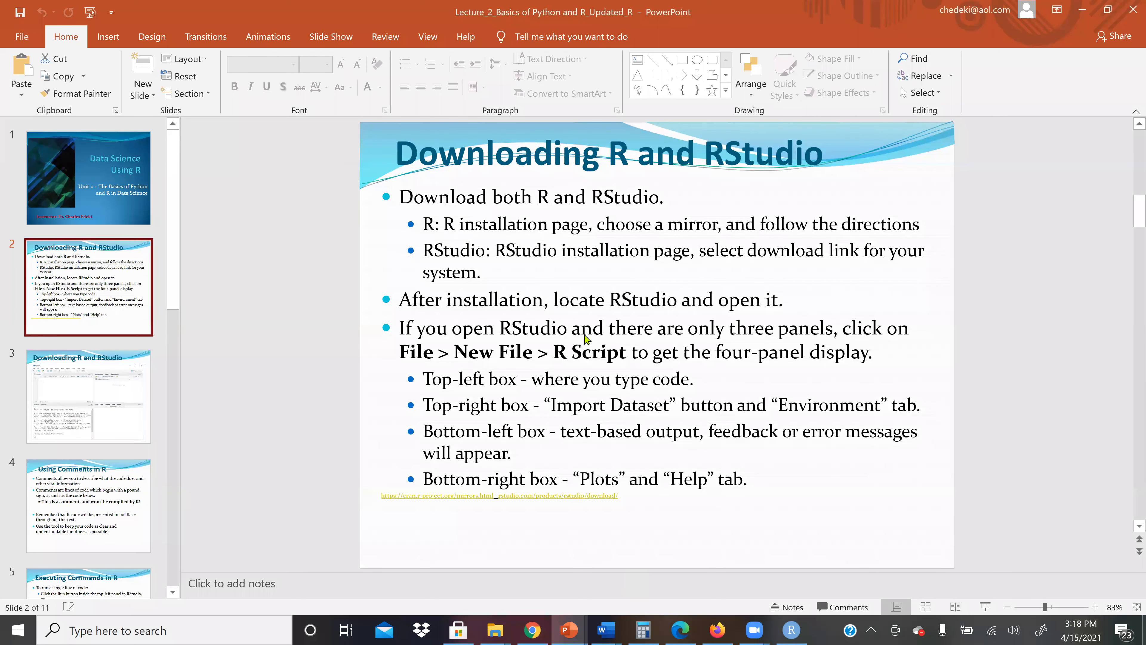